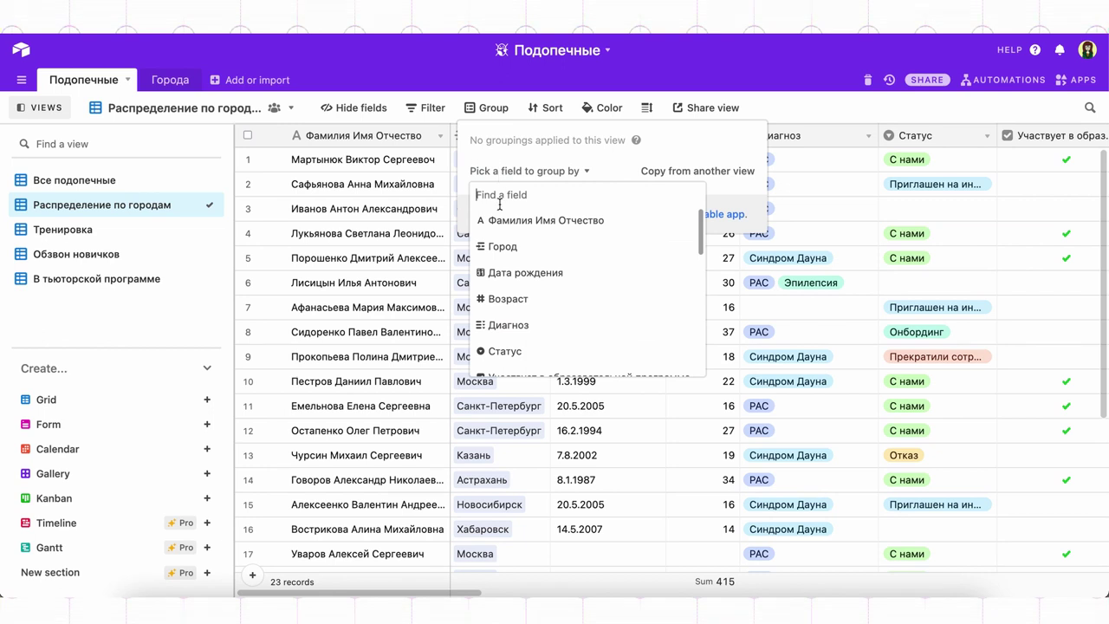
Group the records by Город in A → Z order and look through the city groups.
click(505, 247)
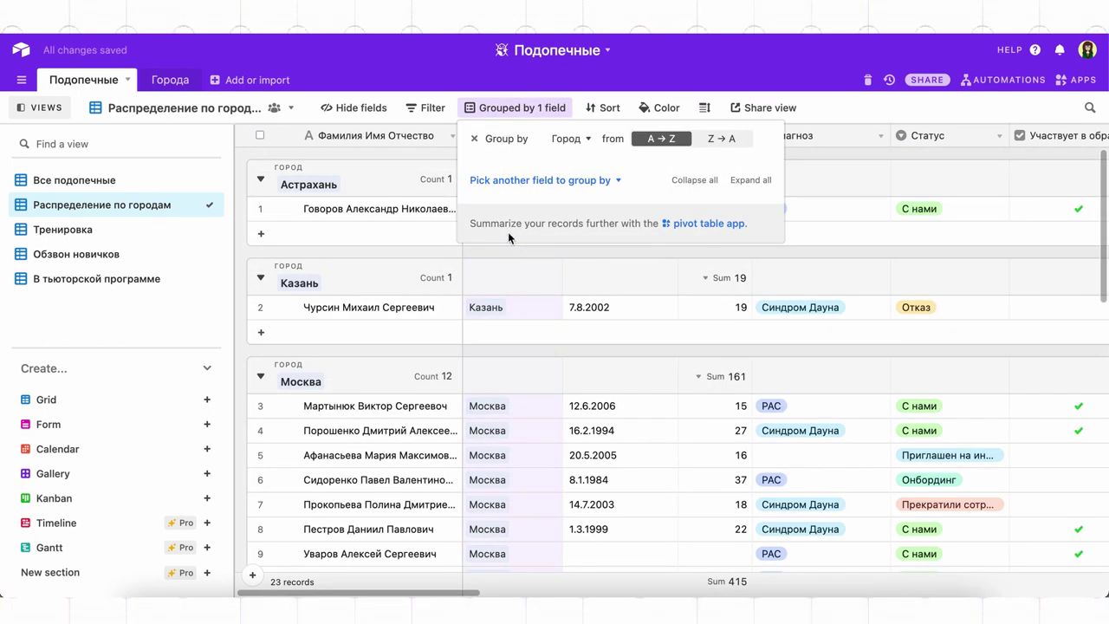
click(516, 108)
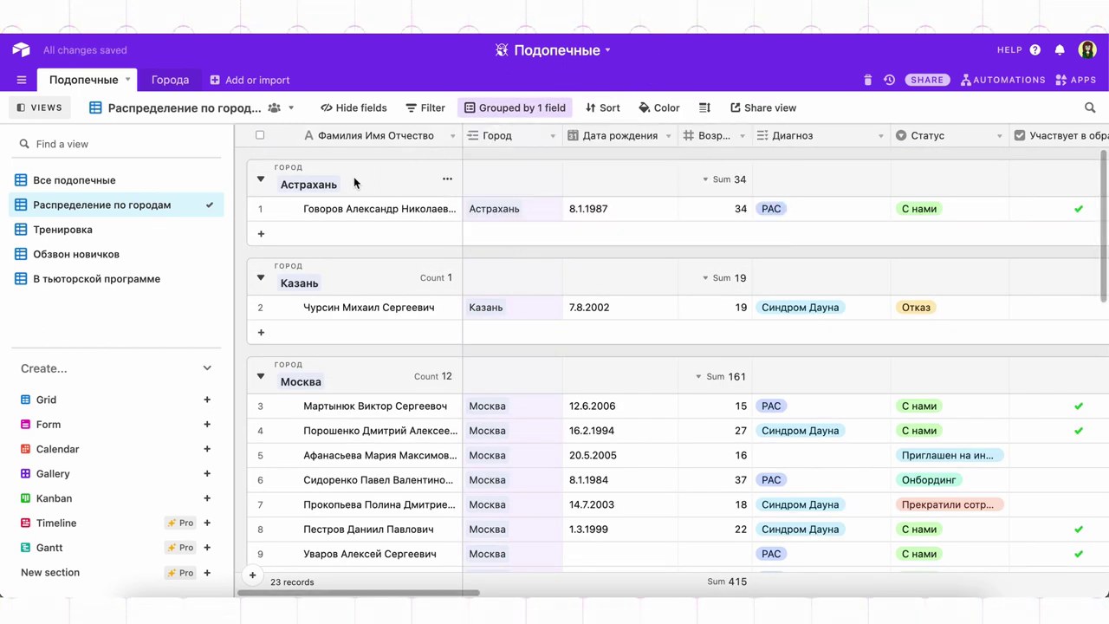
scroll(317, 283, down, 3)
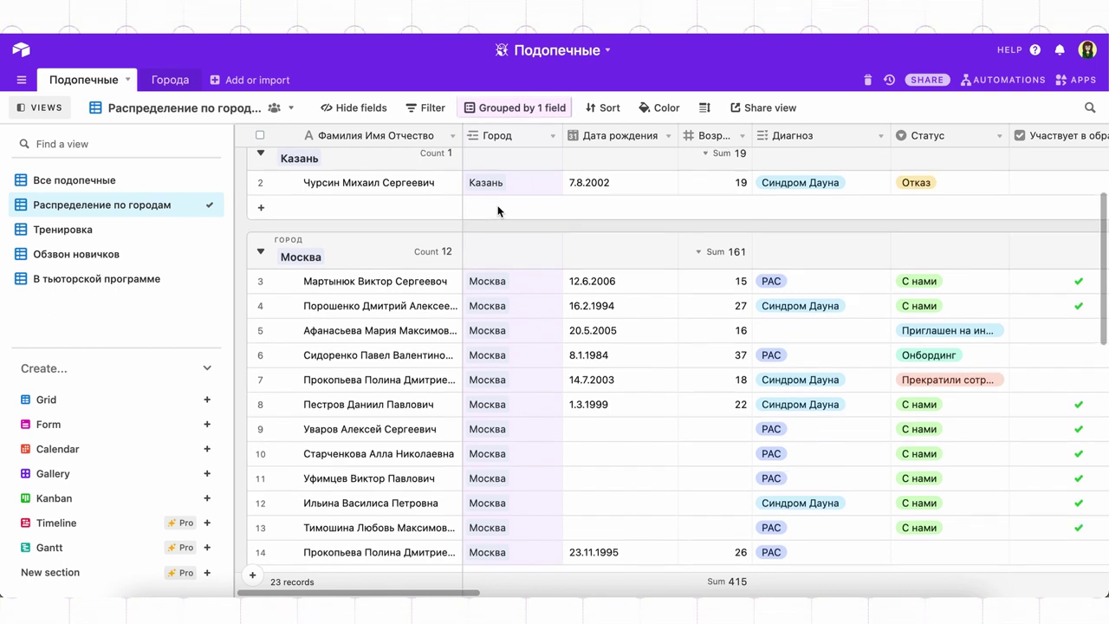
scroll(499, 212, down, 3)
scroll(499, 213, up, 5)
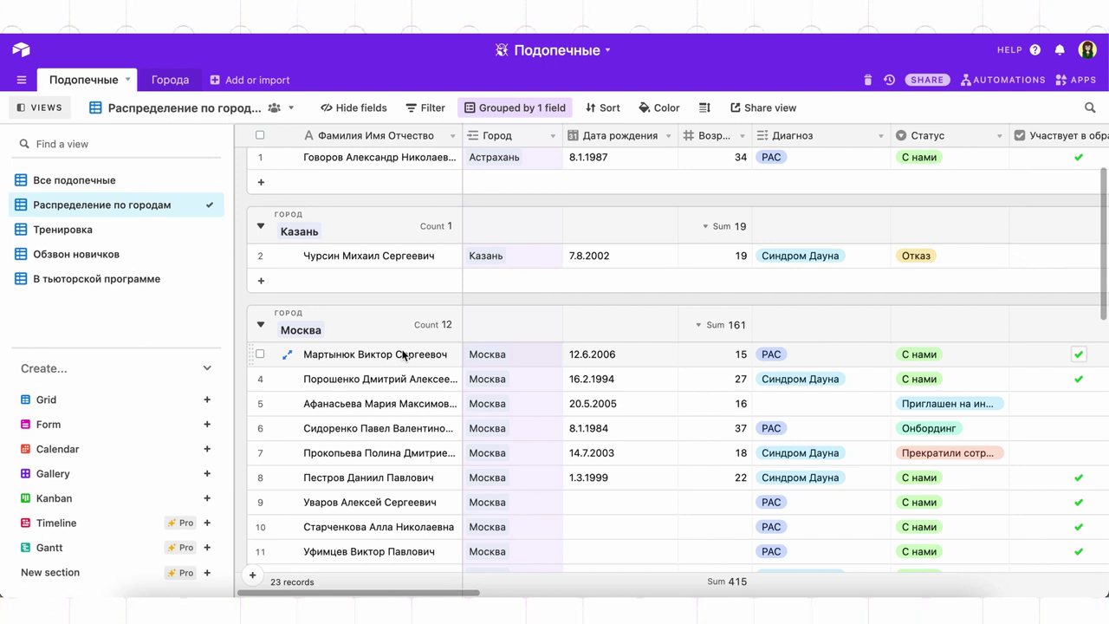
Set the summary of the age column to None in the group headers.
click(701, 334)
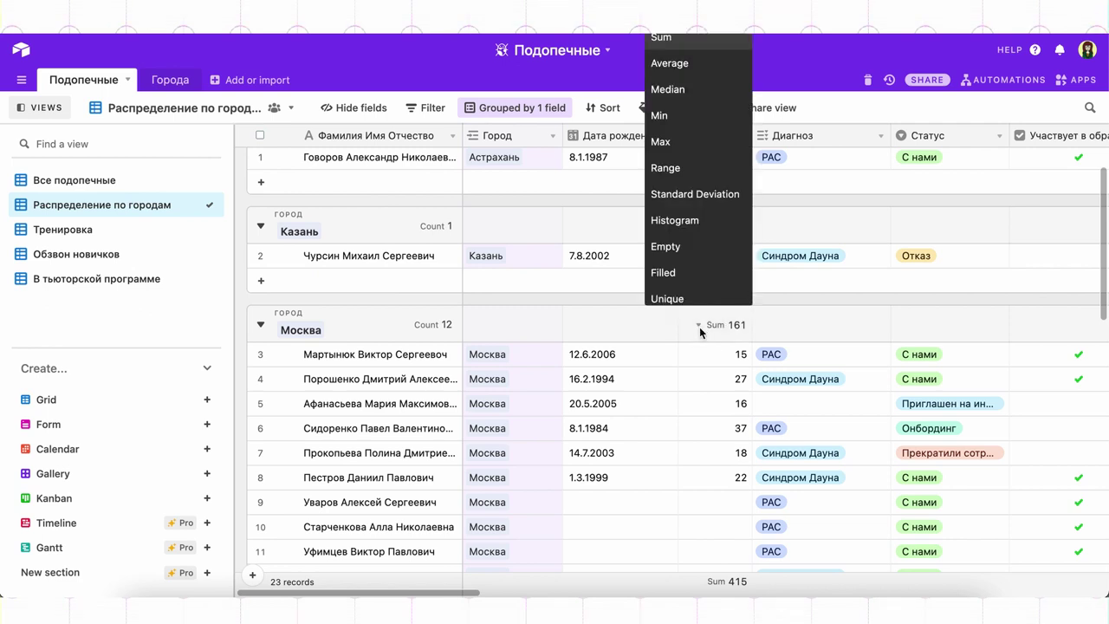
scroll(711, 249, down, 2)
scroll(711, 251, up, 2)
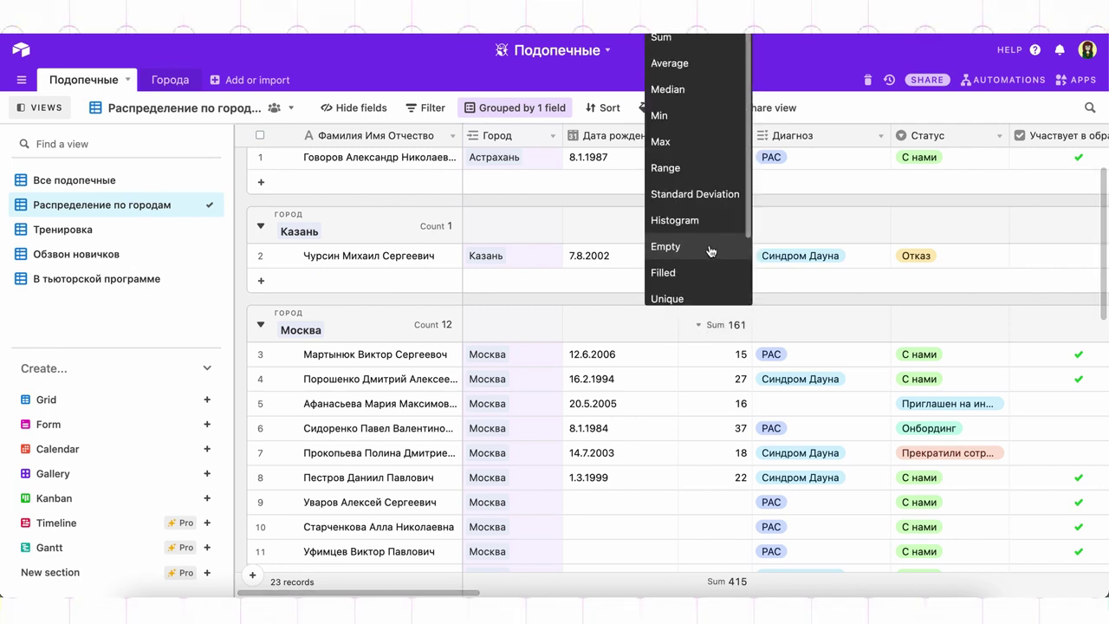
scroll(710, 257, up, 3)
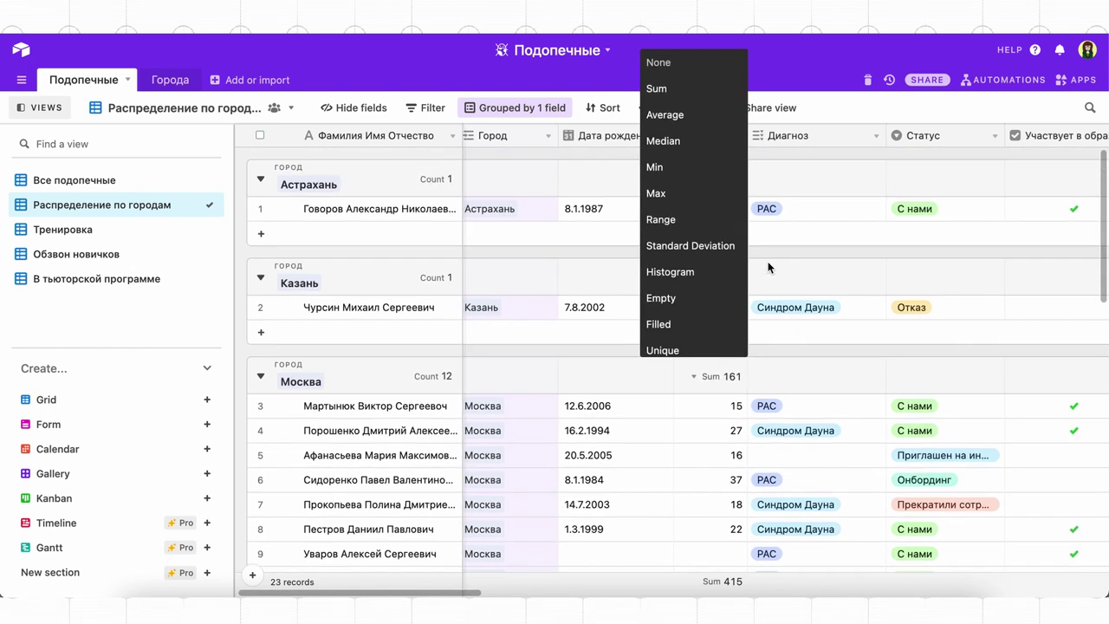
click(688, 69)
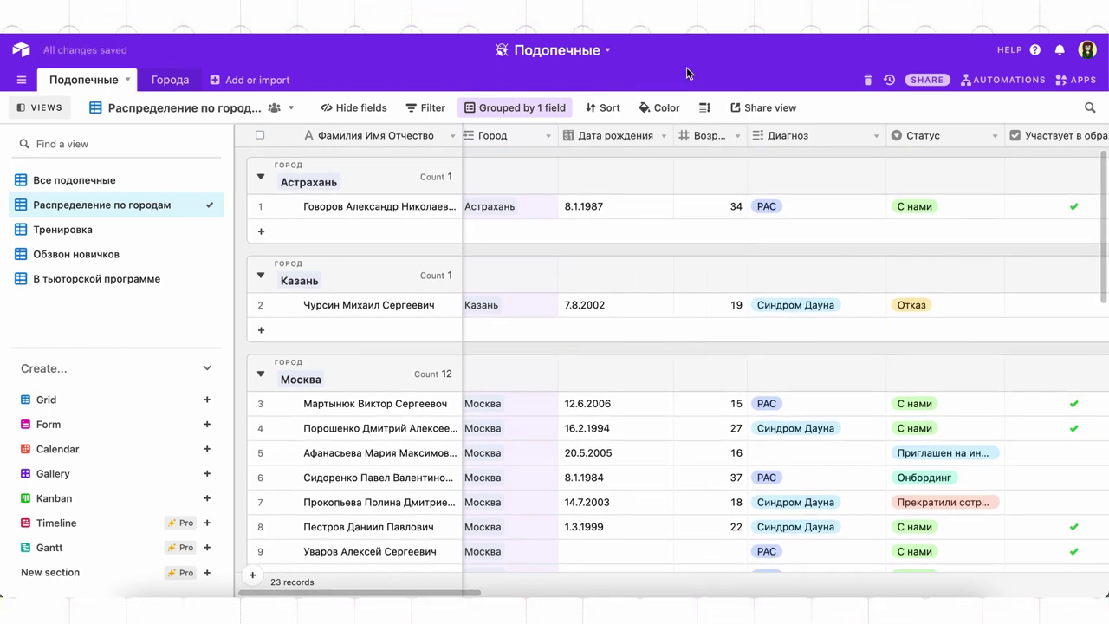
Add Диагноз as a second grouping field under Город and look through the nested groups.
click(517, 108)
click(521, 179)
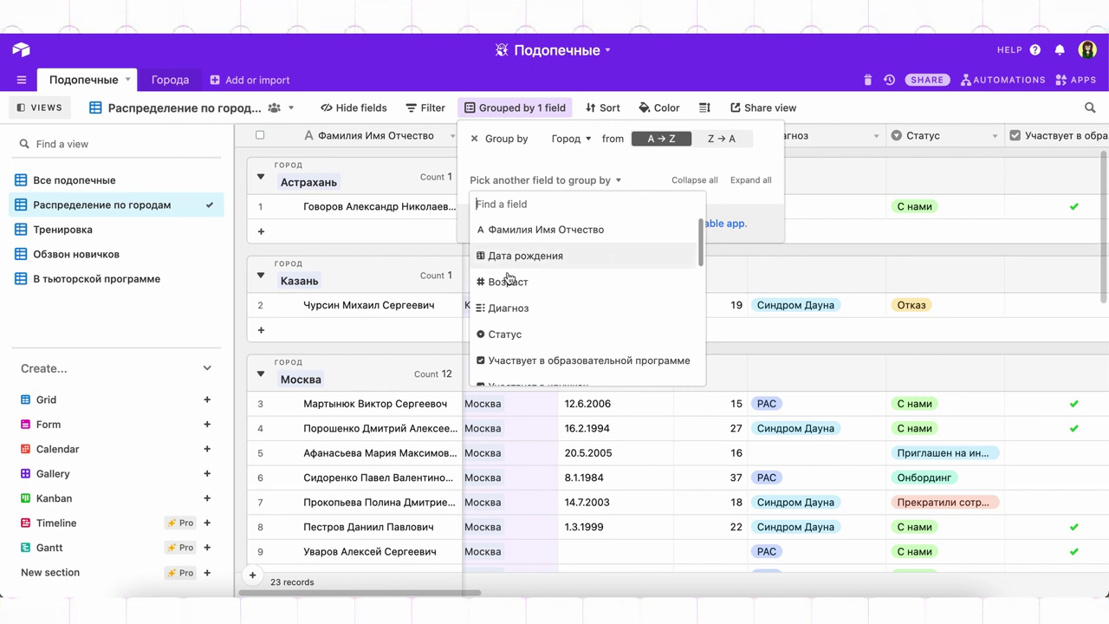
click(509, 309)
click(515, 297)
scroll(524, 399, down, 3)
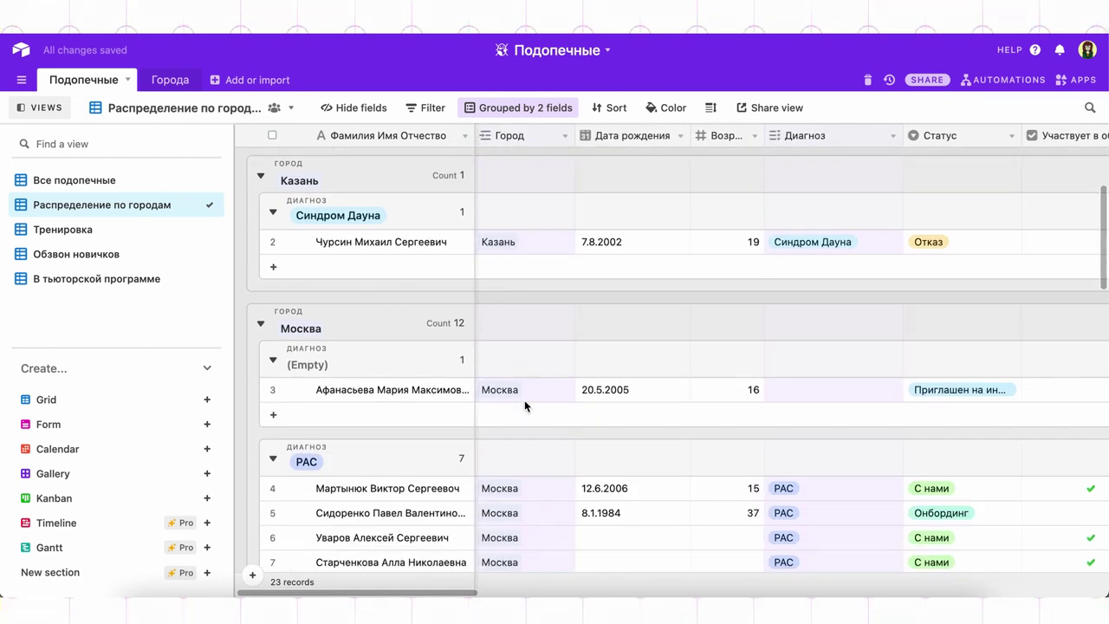
scroll(524, 403, down, 5)
scroll(524, 403, down, 2)
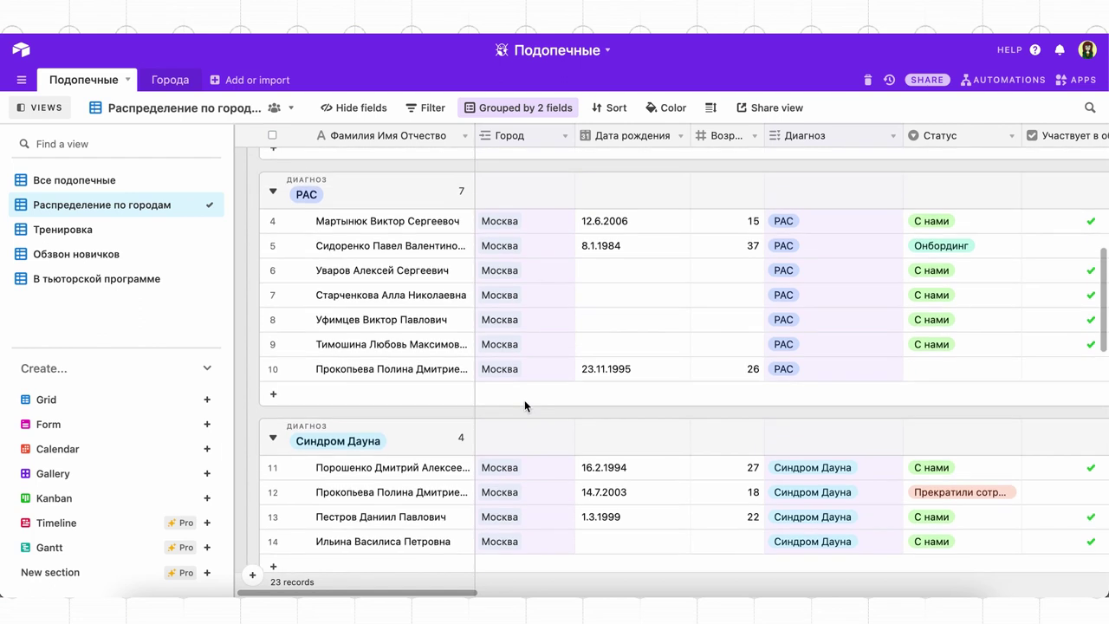
scroll(524, 403, up, 3)
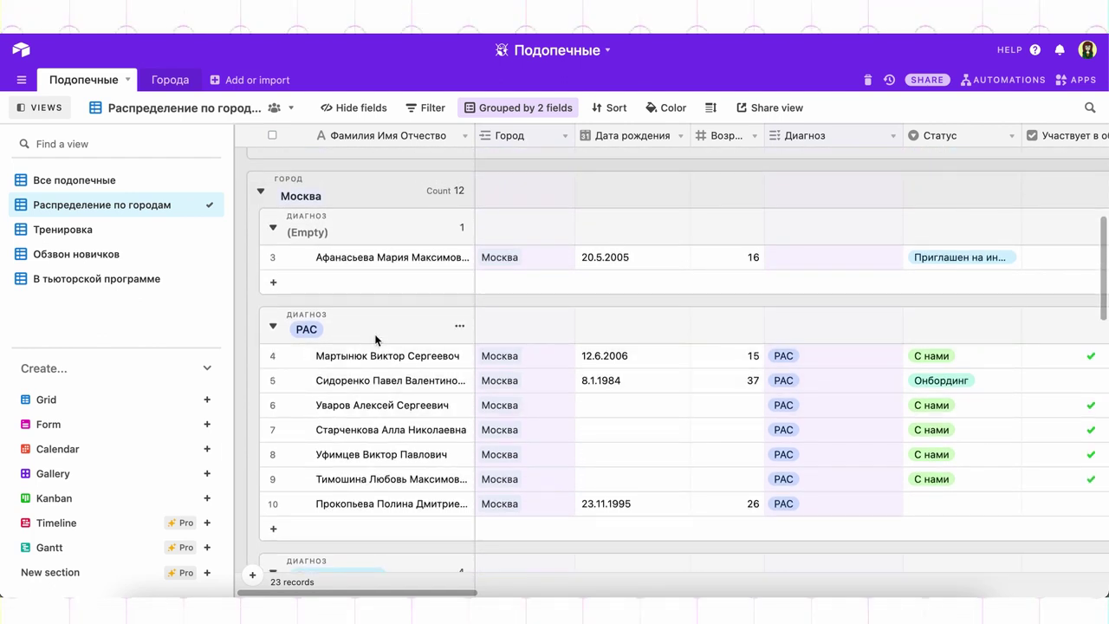
Collapse all groups and expand only the Казань group with its Синдром Дауна subgroup.
click(568, 113)
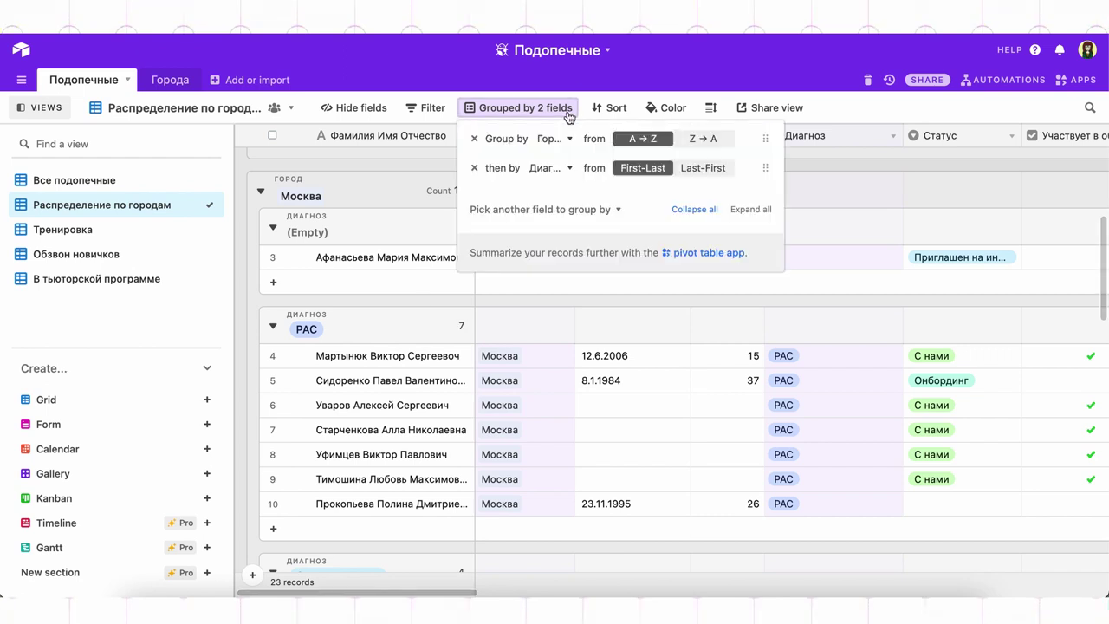
click(737, 213)
click(707, 213)
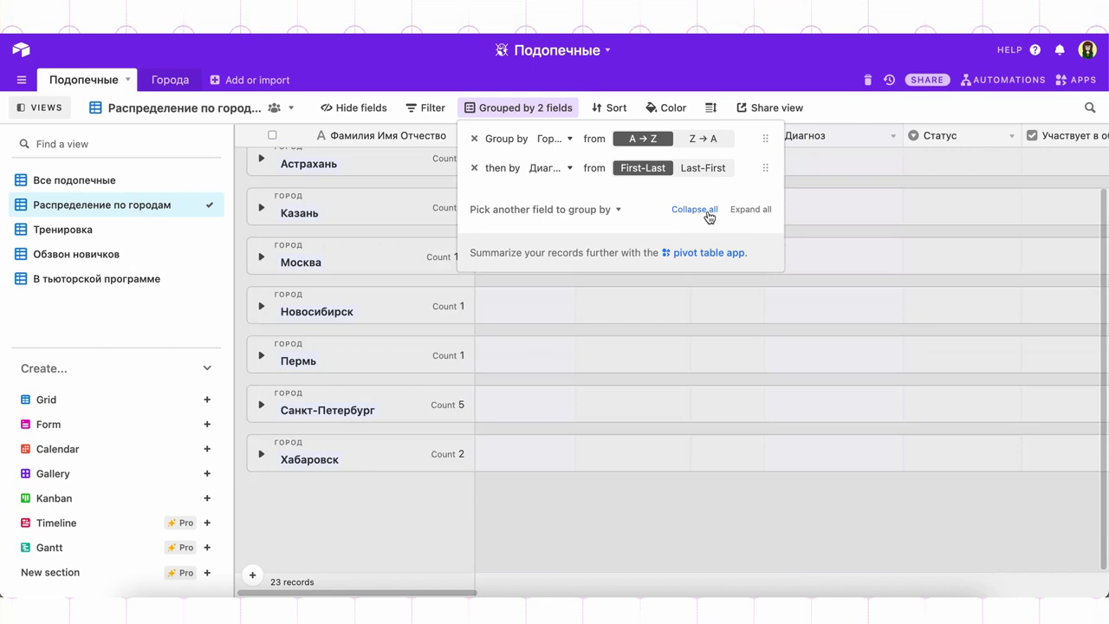
scroll(573, 307, up, 1)
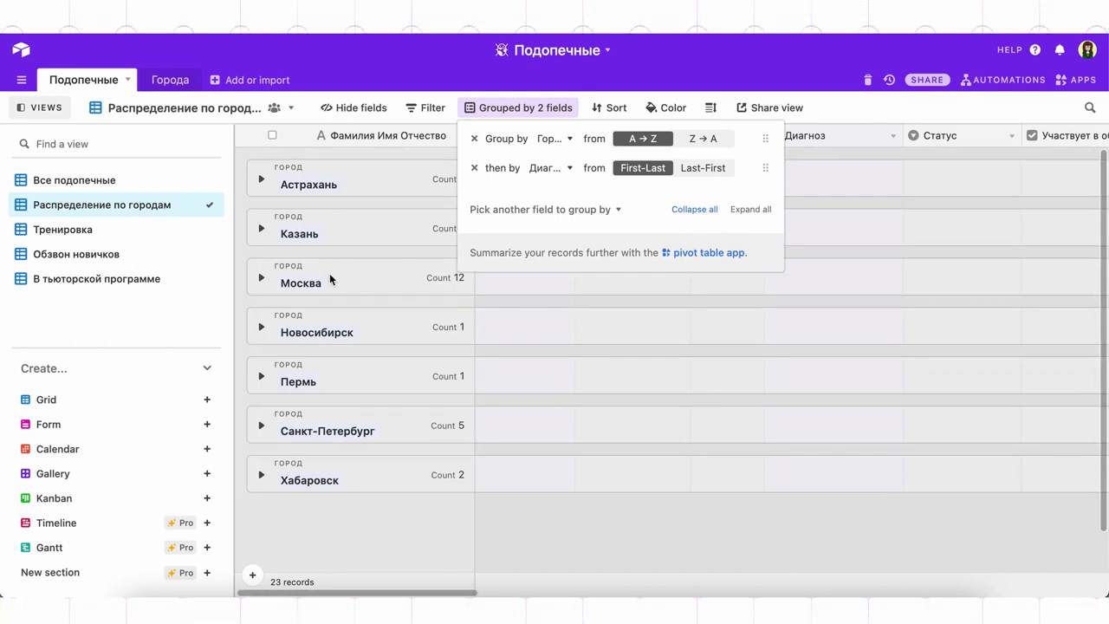
click(259, 230)
click(260, 230)
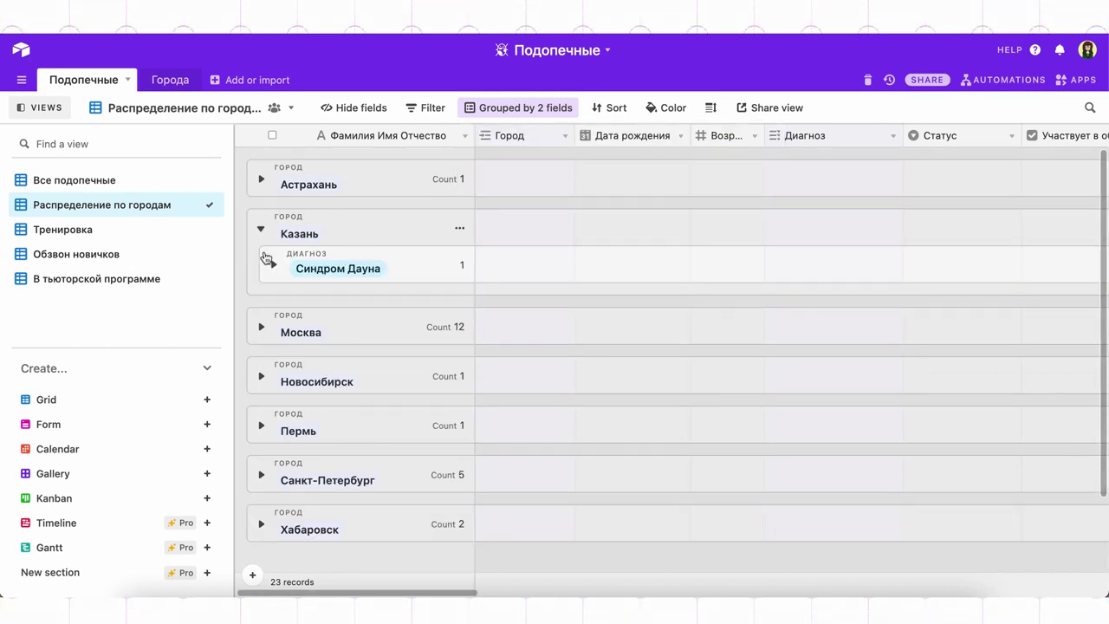
click(273, 265)
Expand all groups from the grouping settings and collapse the Казань group alone.
click(535, 113)
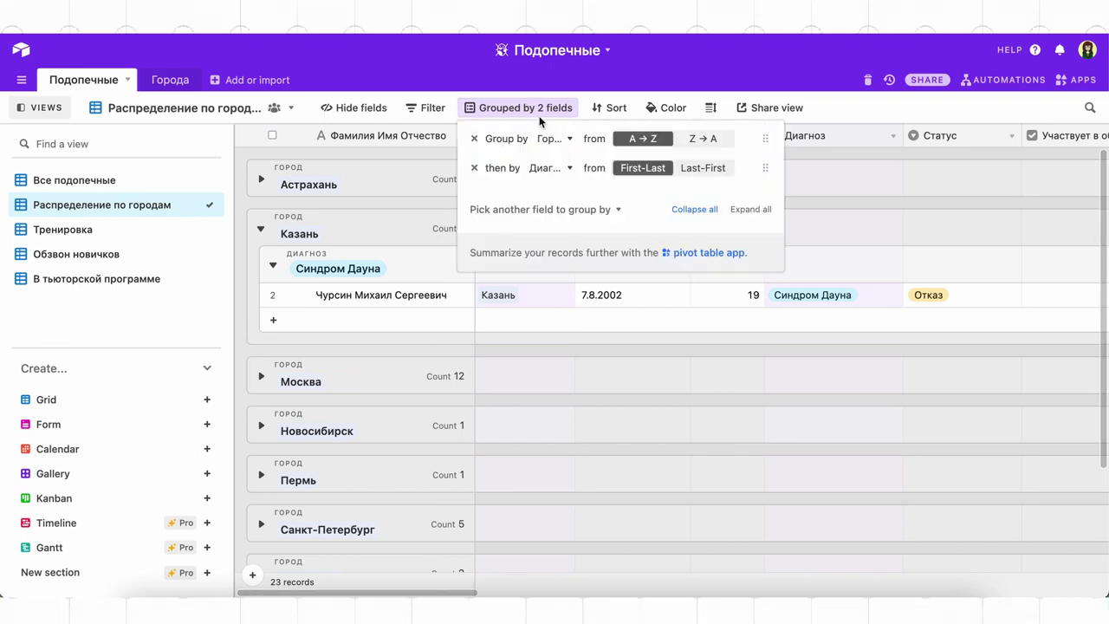
click(743, 211)
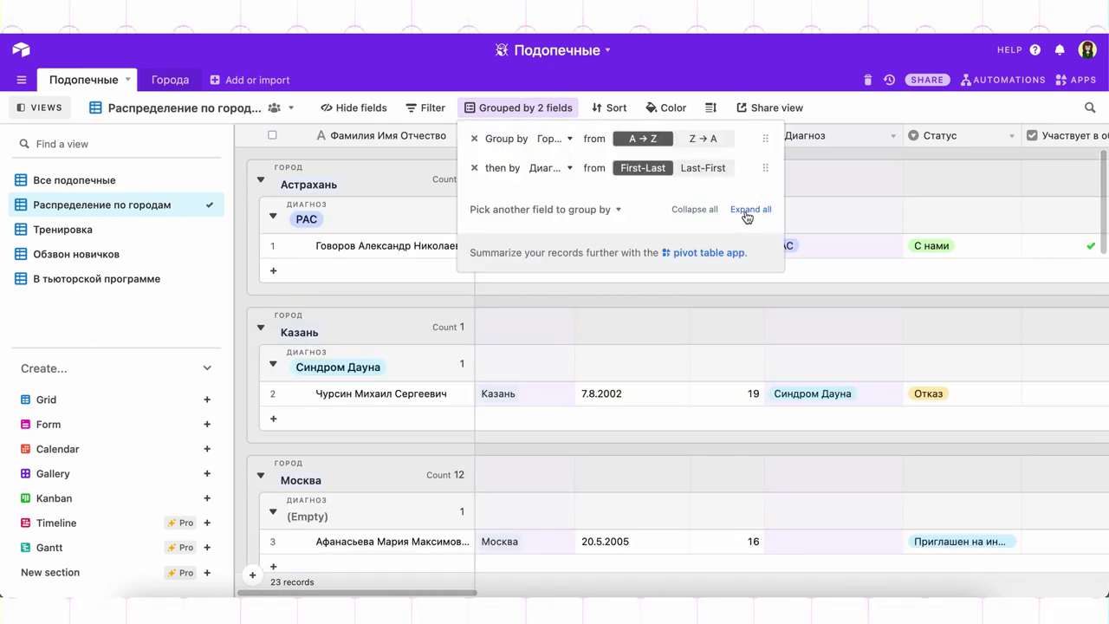
click(260, 327)
click(260, 328)
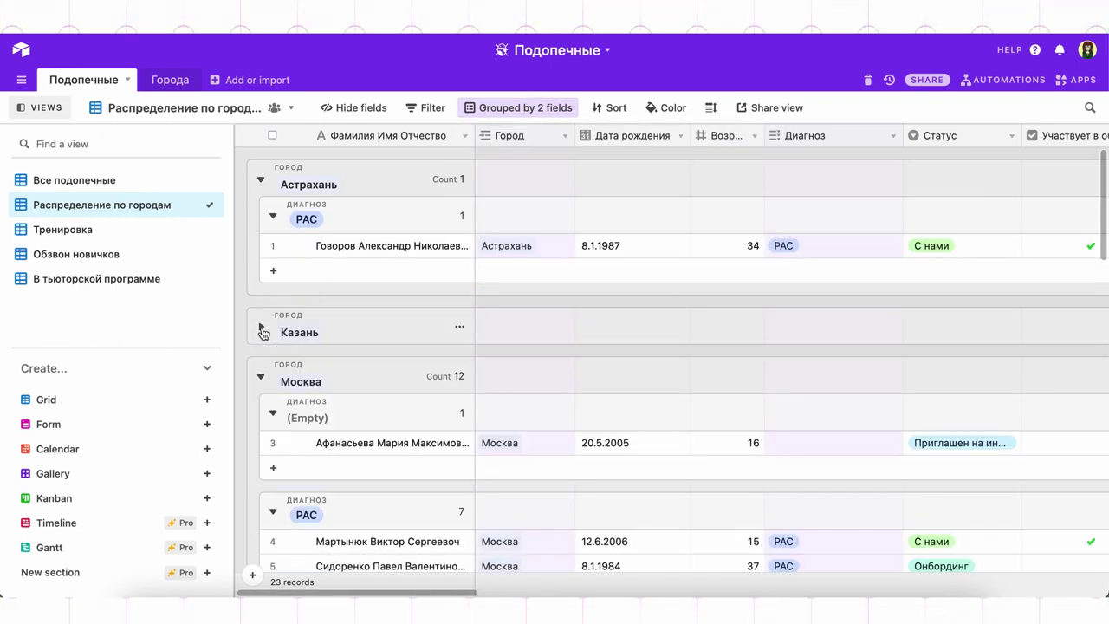
Collapse all groups using the Казань group's options, and expand them all using the Новосибирск group's options.
right_click(342, 327)
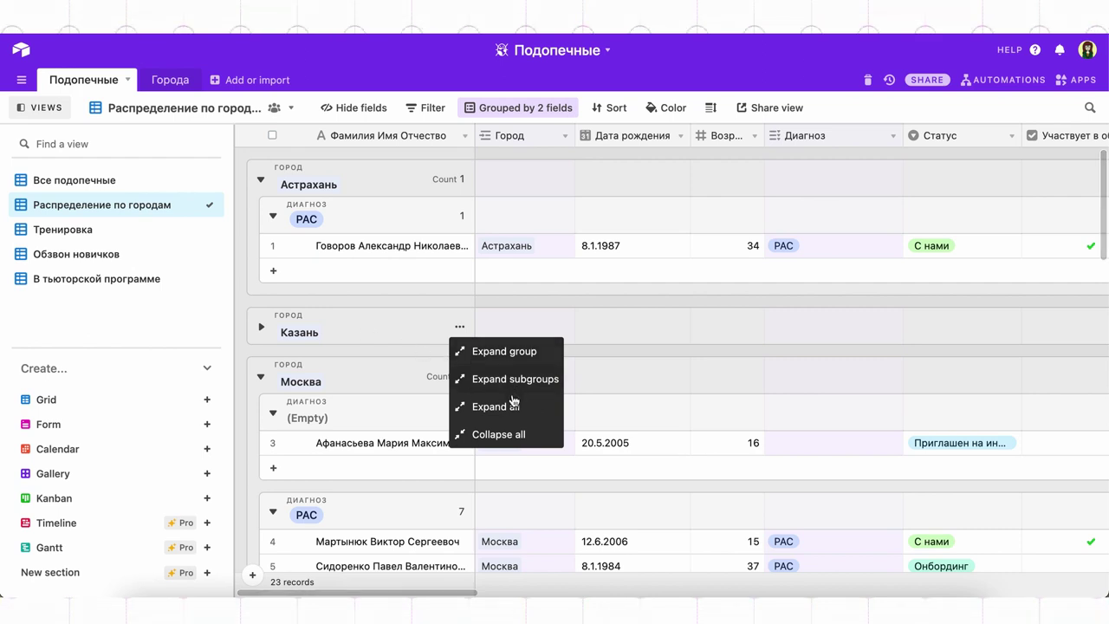
click(510, 438)
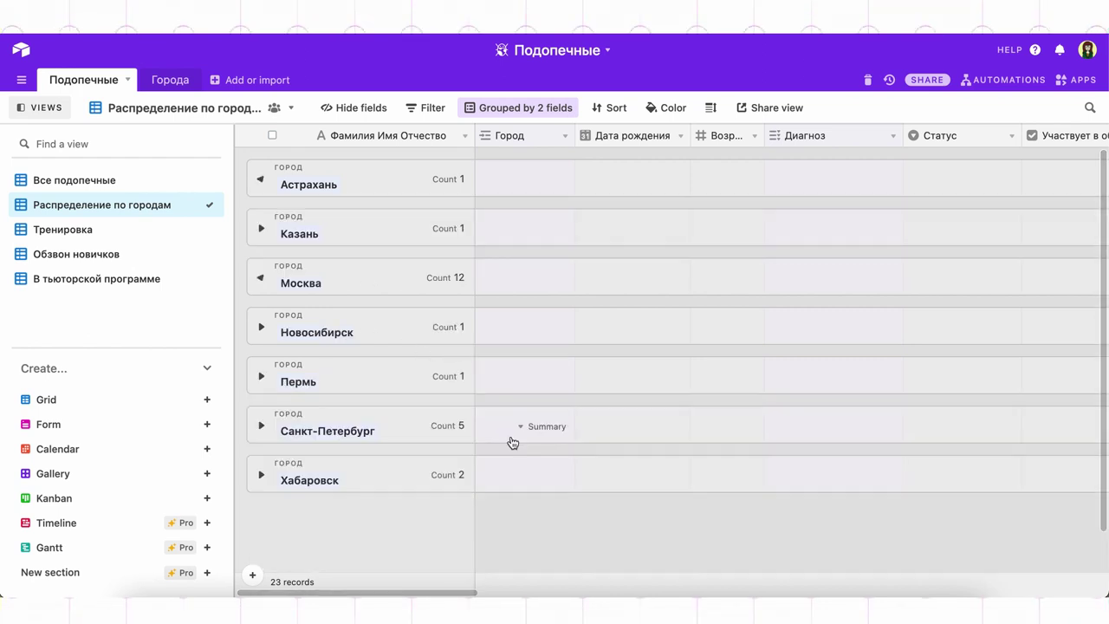
click(460, 327)
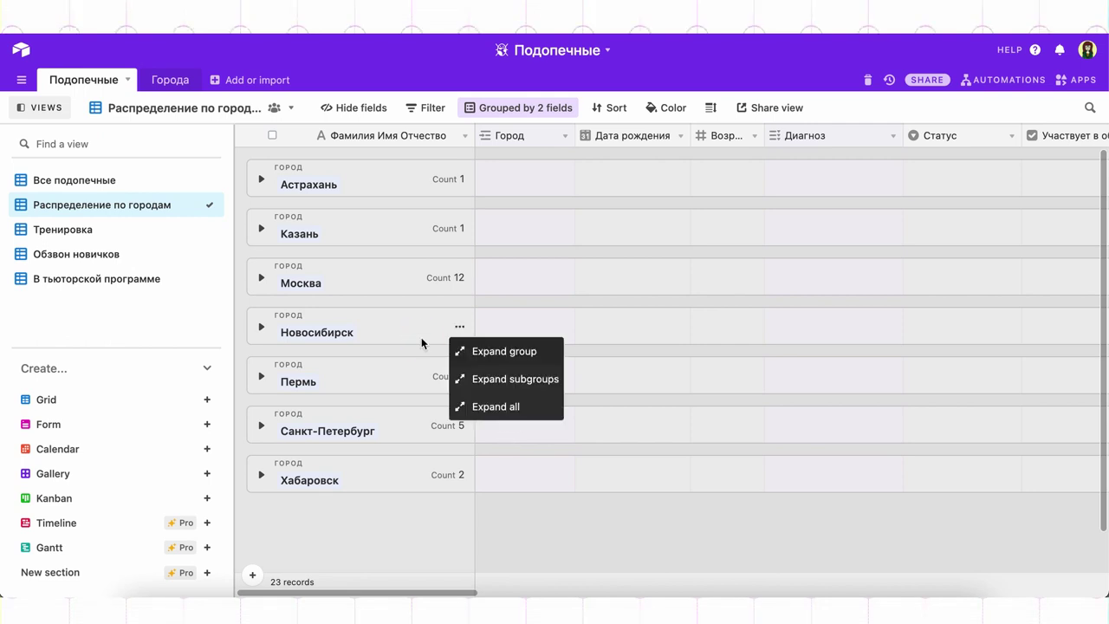
click(493, 407)
Move the Москва record without a diagnosis into the РАС subgroup and select its Диагноз cell.
scroll(491, 406, down, 5)
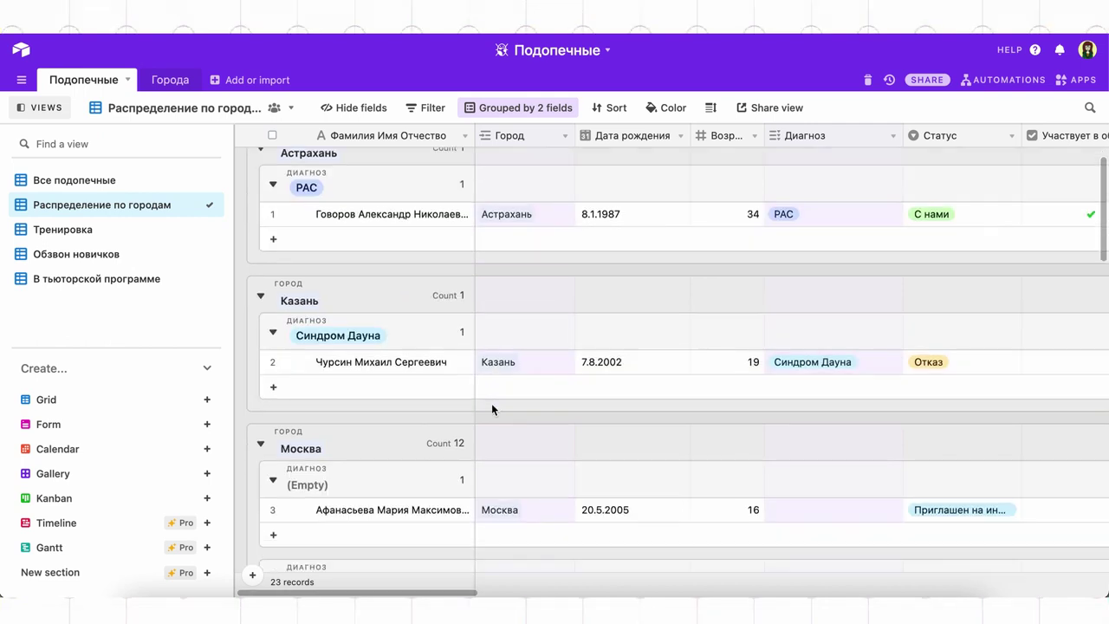
scroll(491, 407, down, 1)
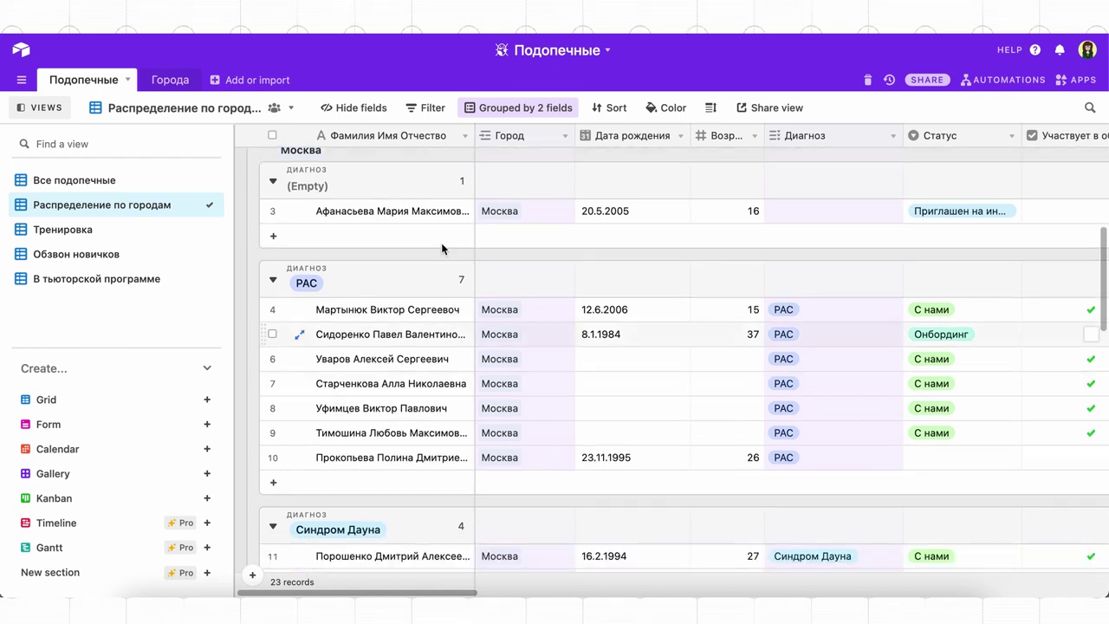
click(435, 213)
scroll(426, 257, up, 1)
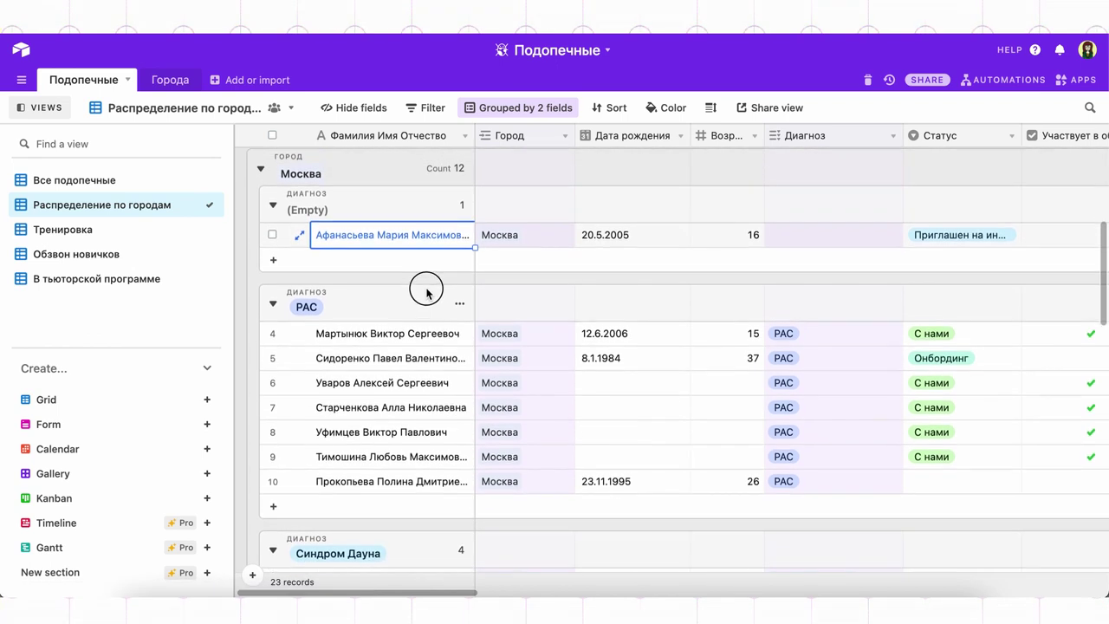
drag(265, 242, 288, 338)
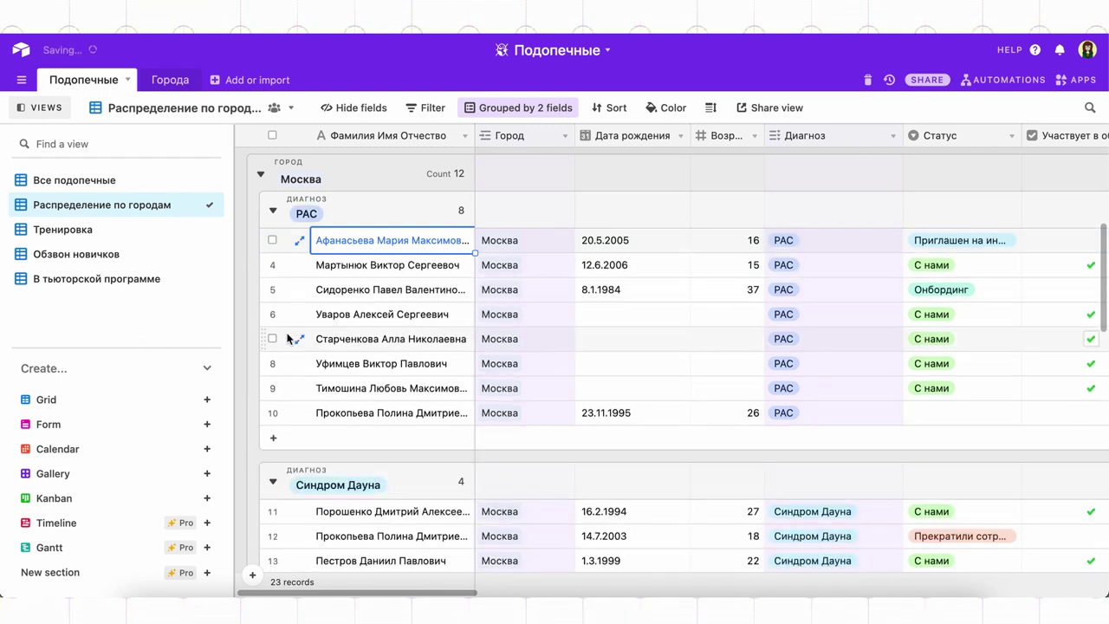
click(832, 241)
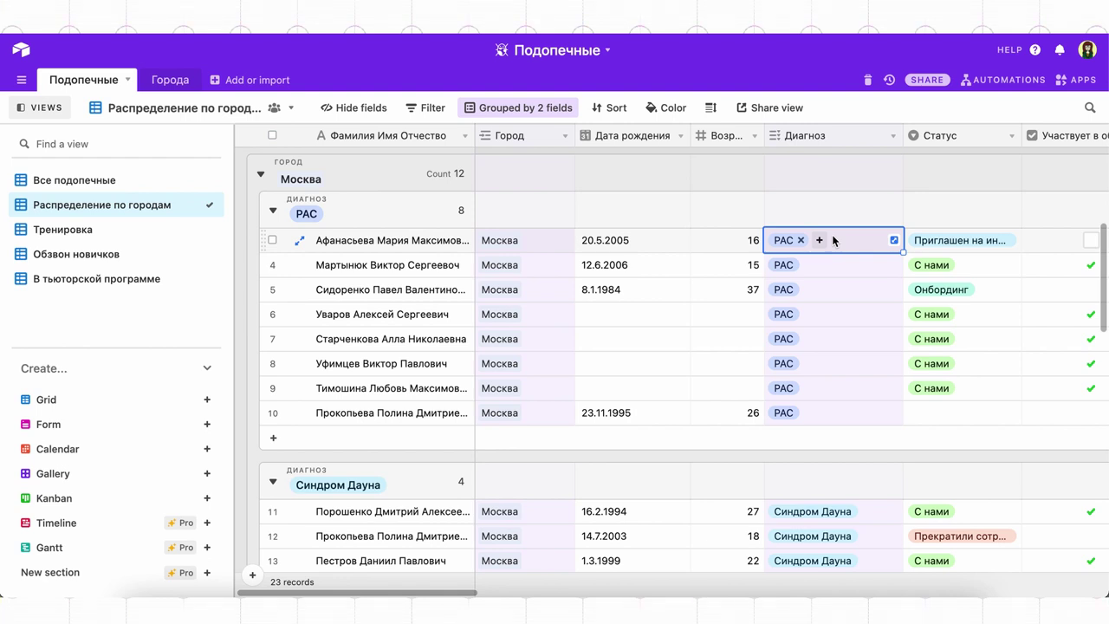
Remove both the Диагноз and Город groupings from the view.
click(487, 109)
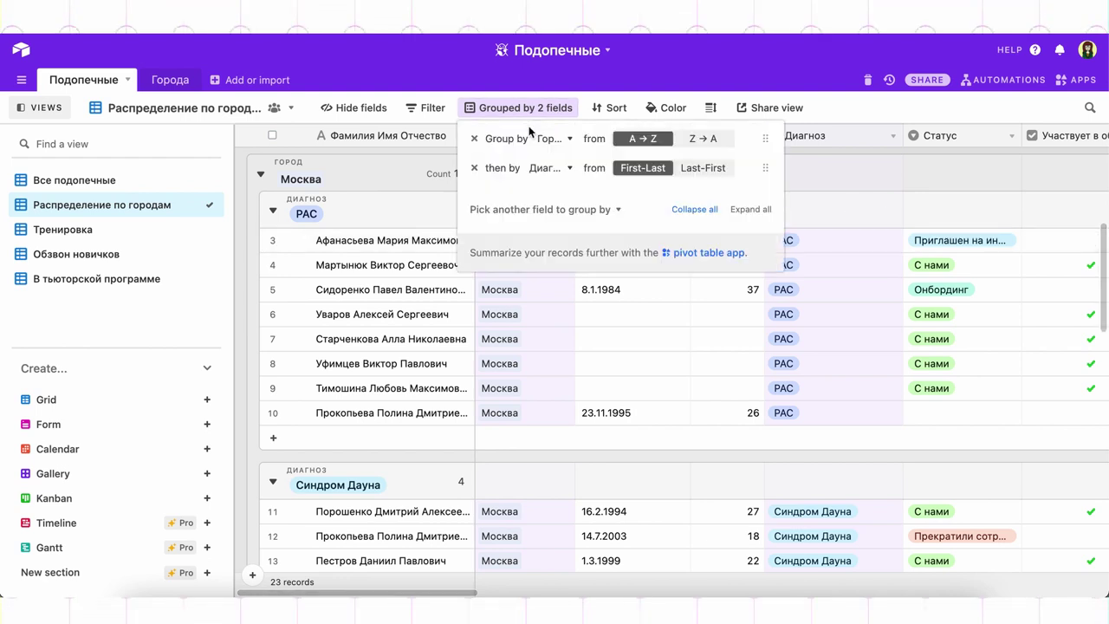
click(474, 168)
click(474, 138)
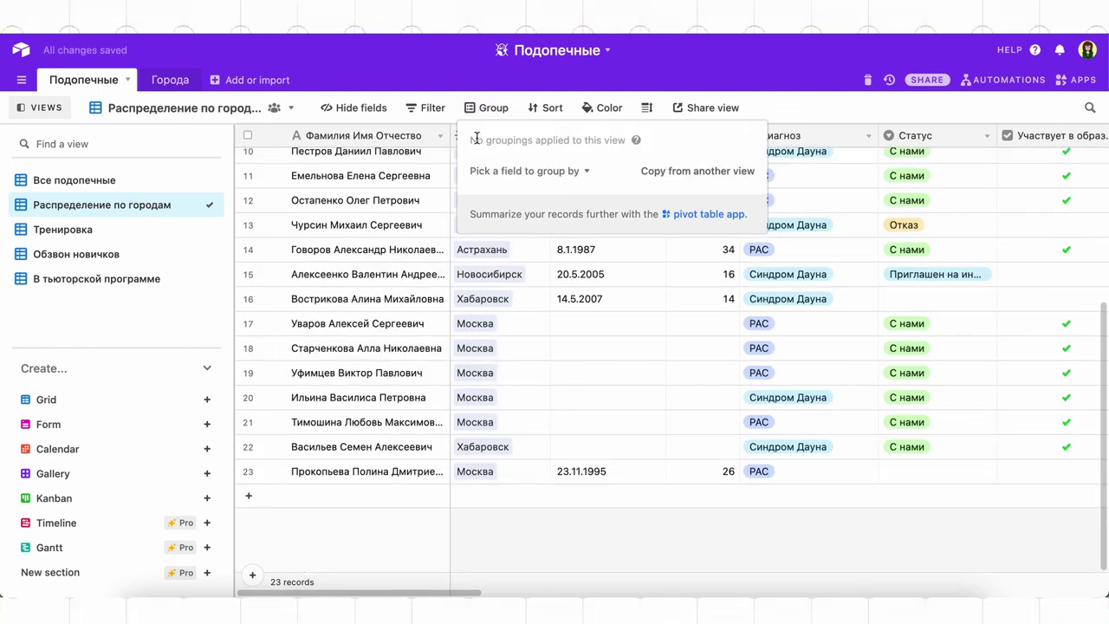
click(549, 514)
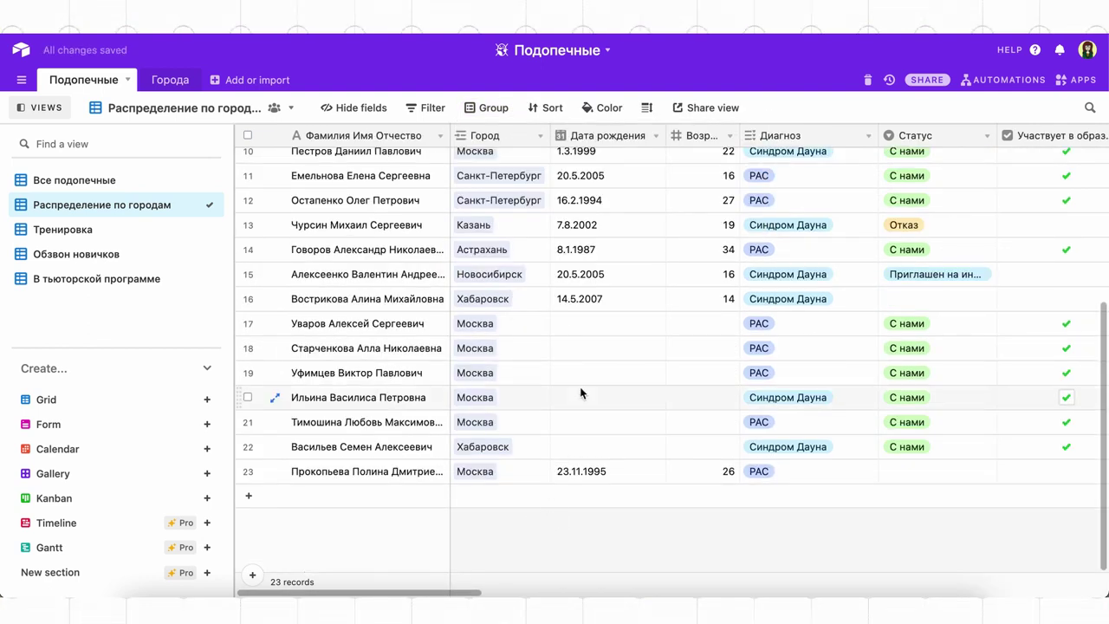
Group the records by the lookup field Регион (from Город).
scroll(866, 299, right, 10)
scroll(884, 304, up, 5)
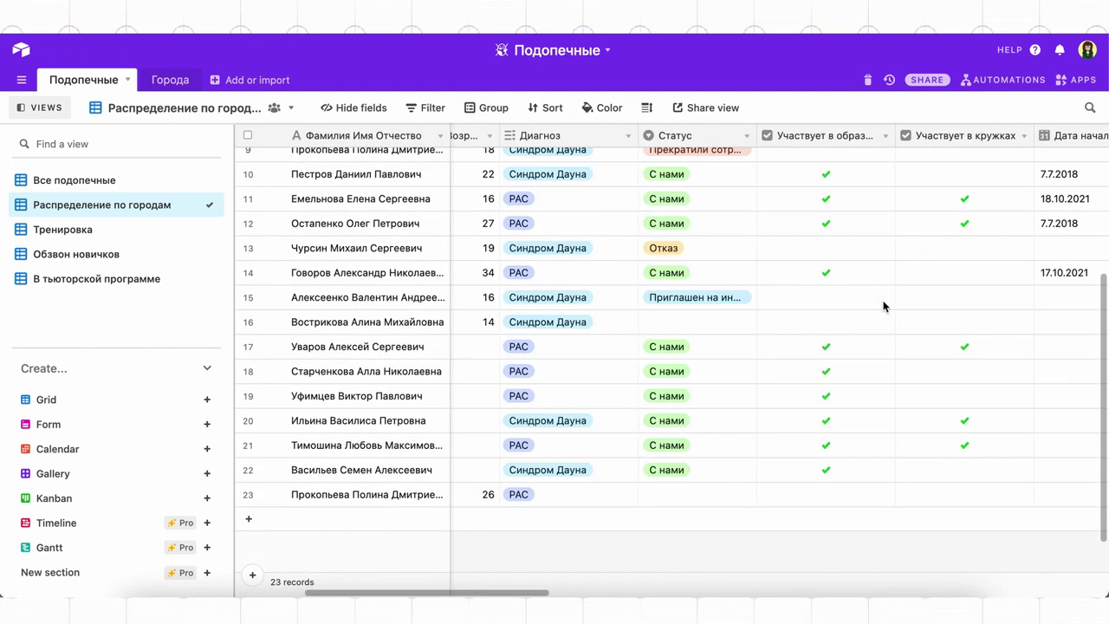
click(820, 135)
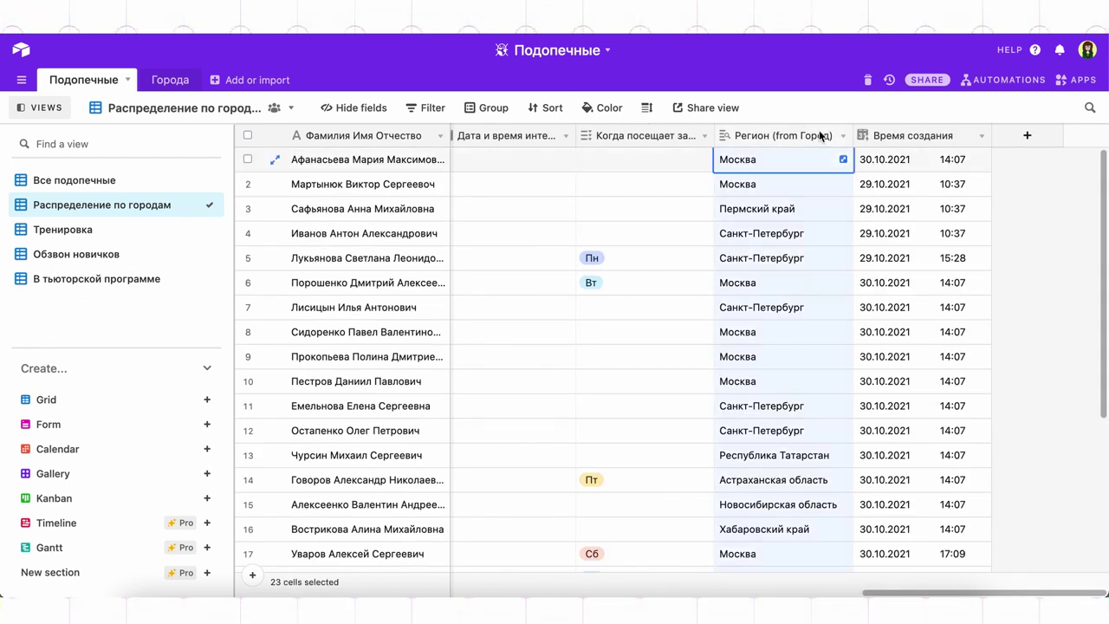
right_click(765, 134)
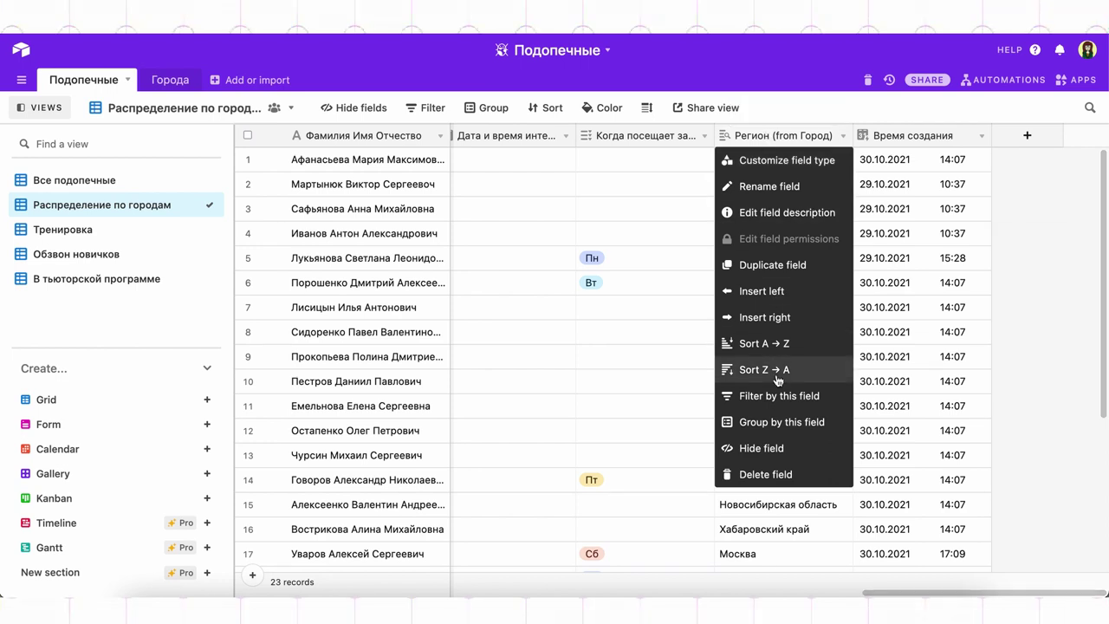
click(785, 422)
click(785, 422)
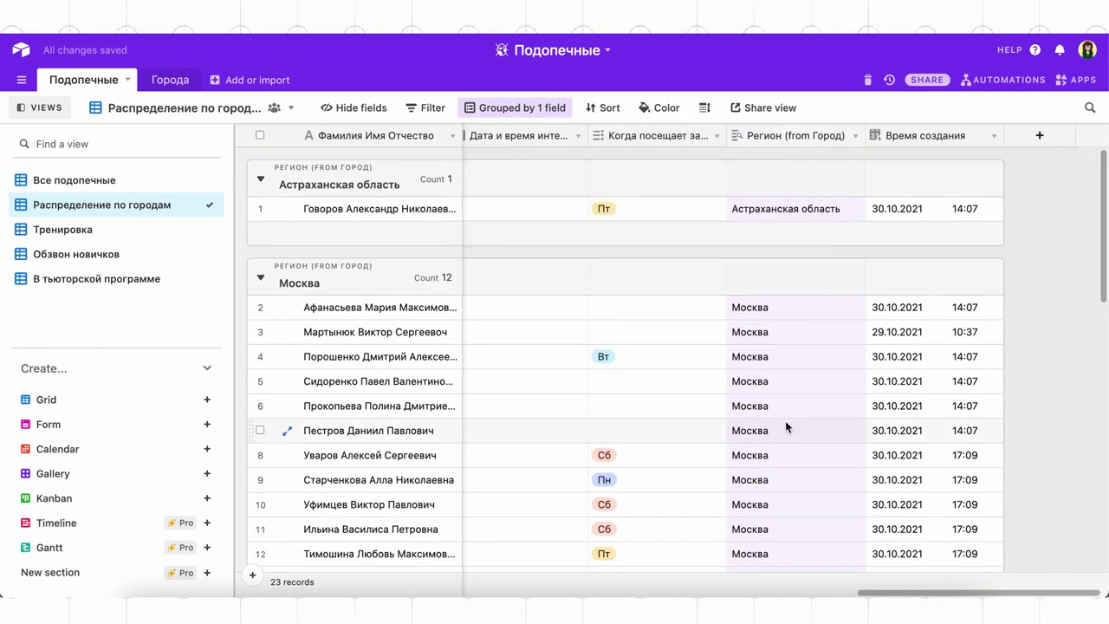
Try to move the first record of the Москва region group into the Астраханская область group.
drag(248, 306, 259, 209)
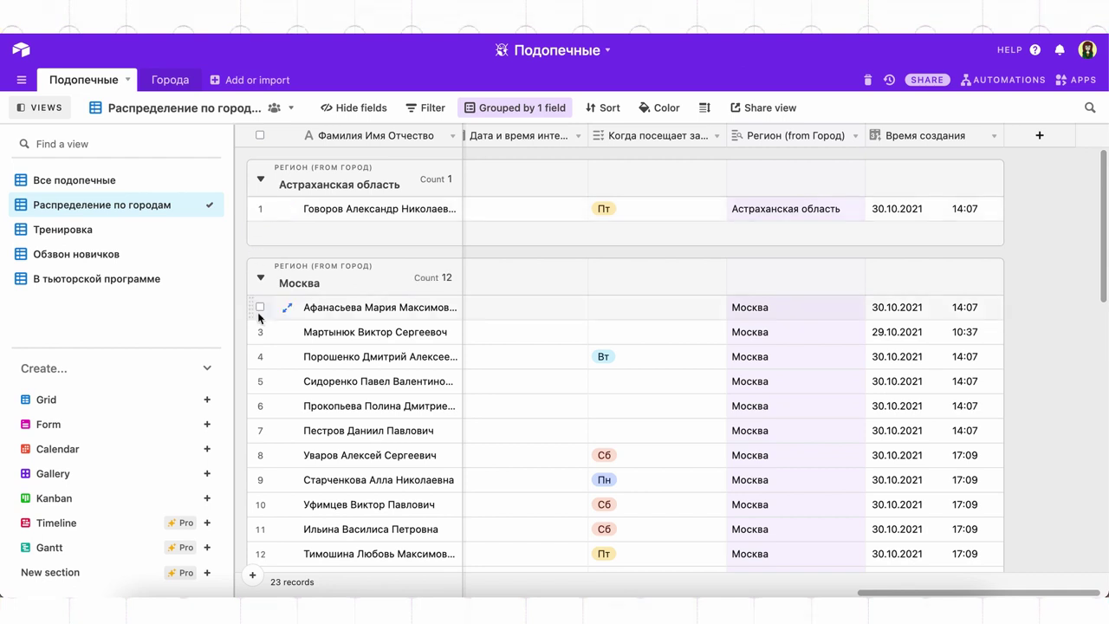
Try once more to move the first record in the Москва region group up to the Астраханская область group.
drag(252, 309, 262, 206)
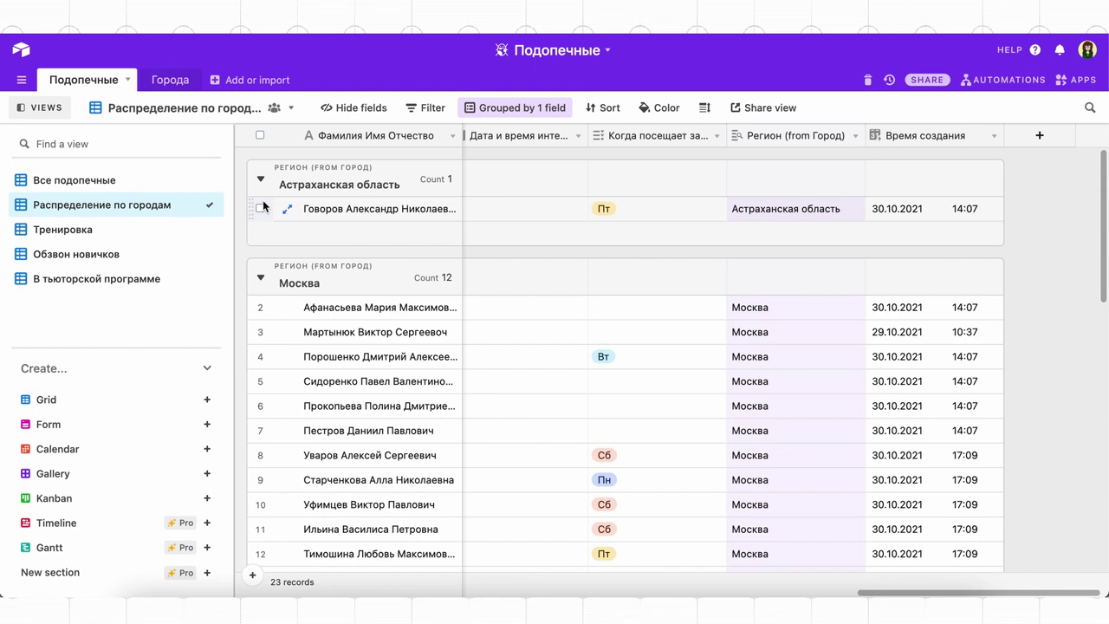
Group the records of the В тьюторской программе view by Когда посещает занятия and review the resulting day groups.
click(126, 280)
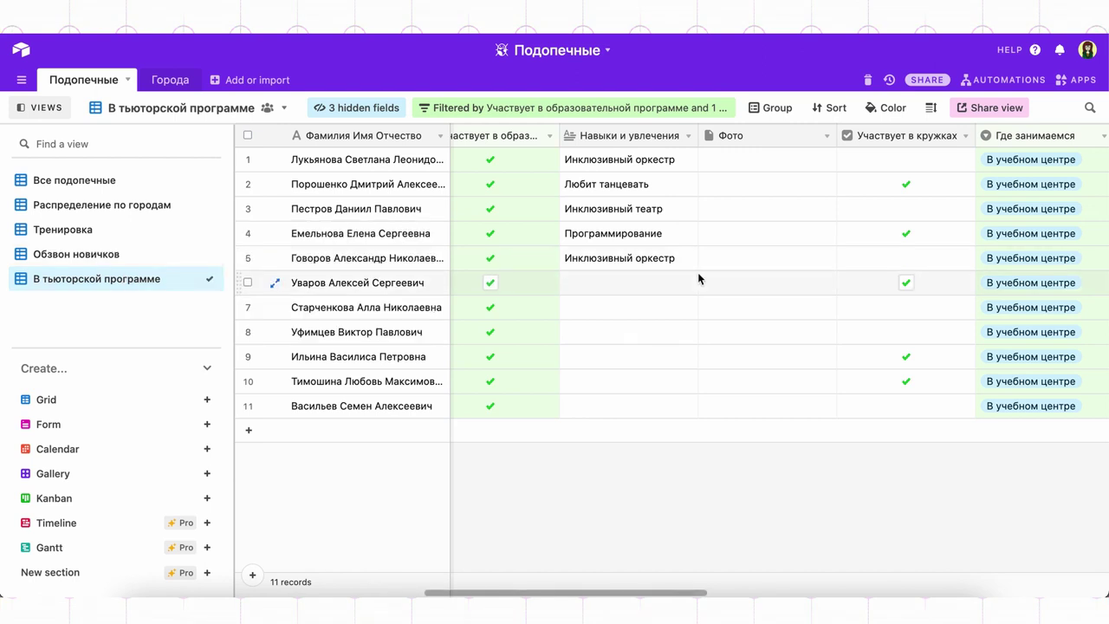
click(775, 114)
click(778, 173)
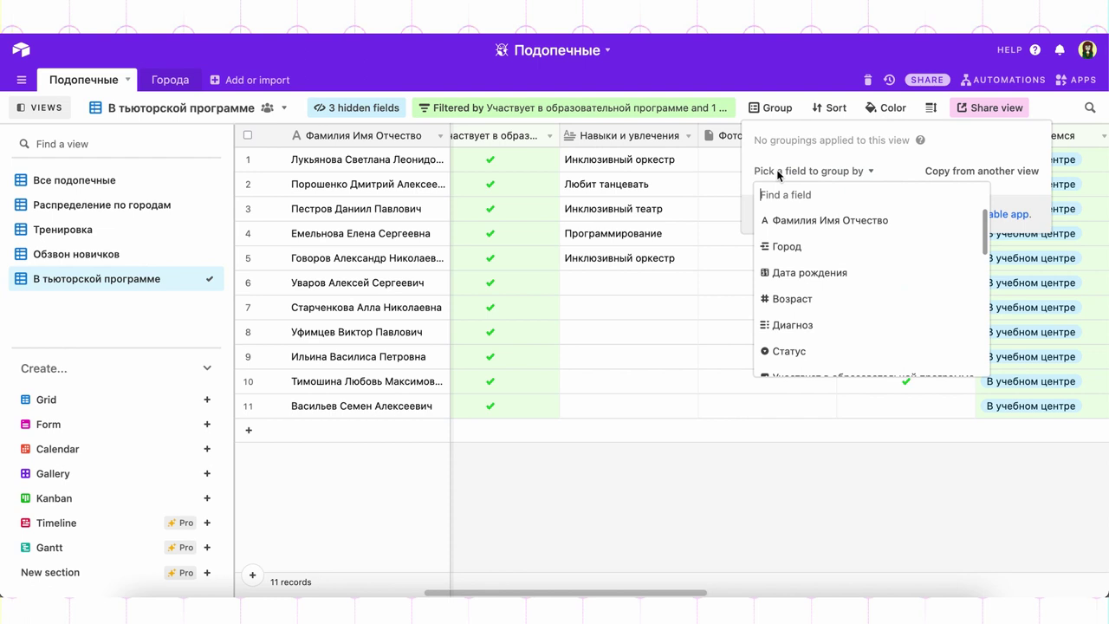
scroll(774, 291, down, 5)
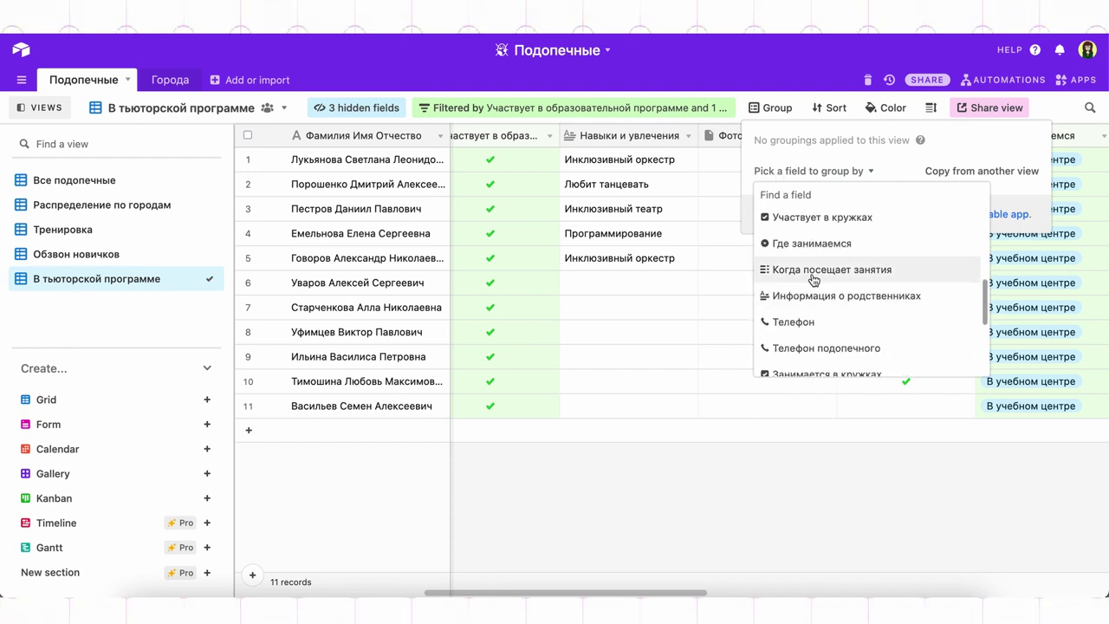
click(812, 275)
click(685, 275)
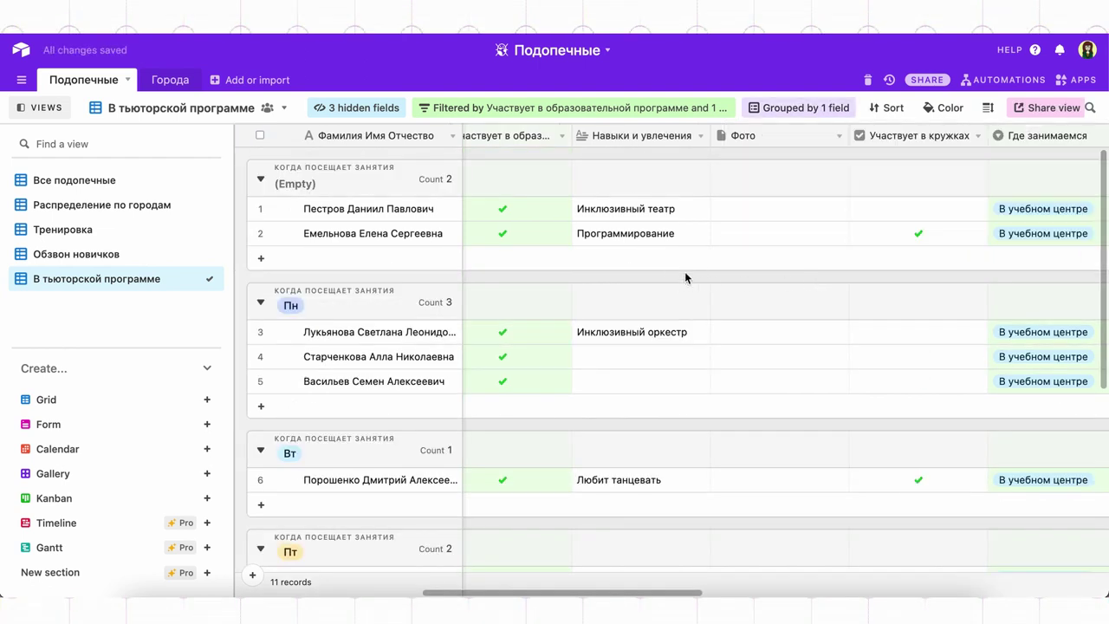
scroll(635, 296, left, 10)
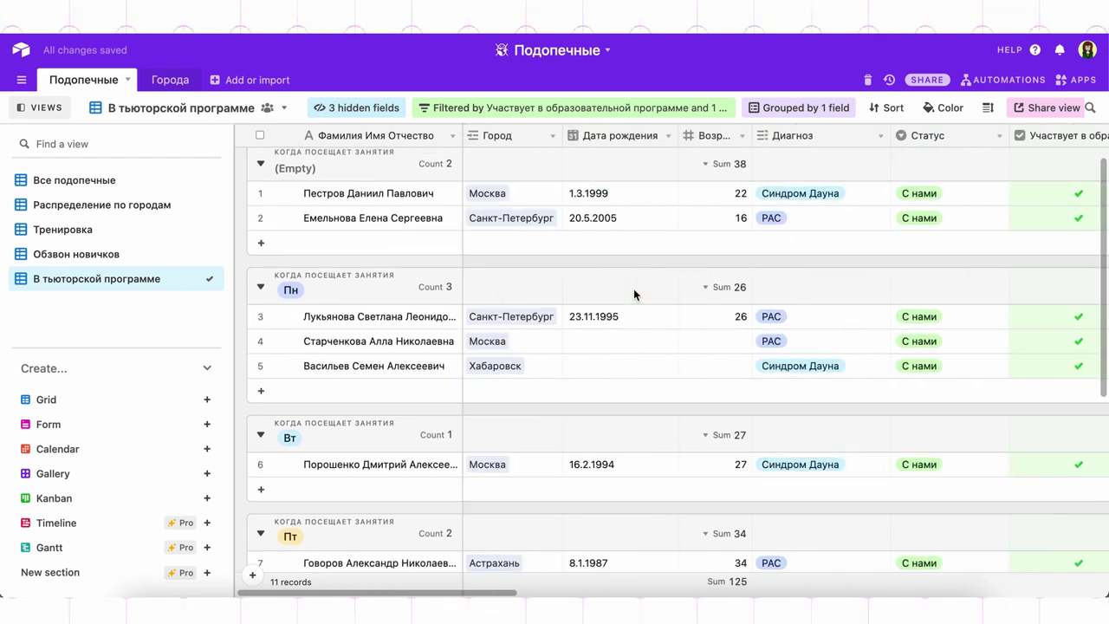
scroll(359, 463, down, 5)
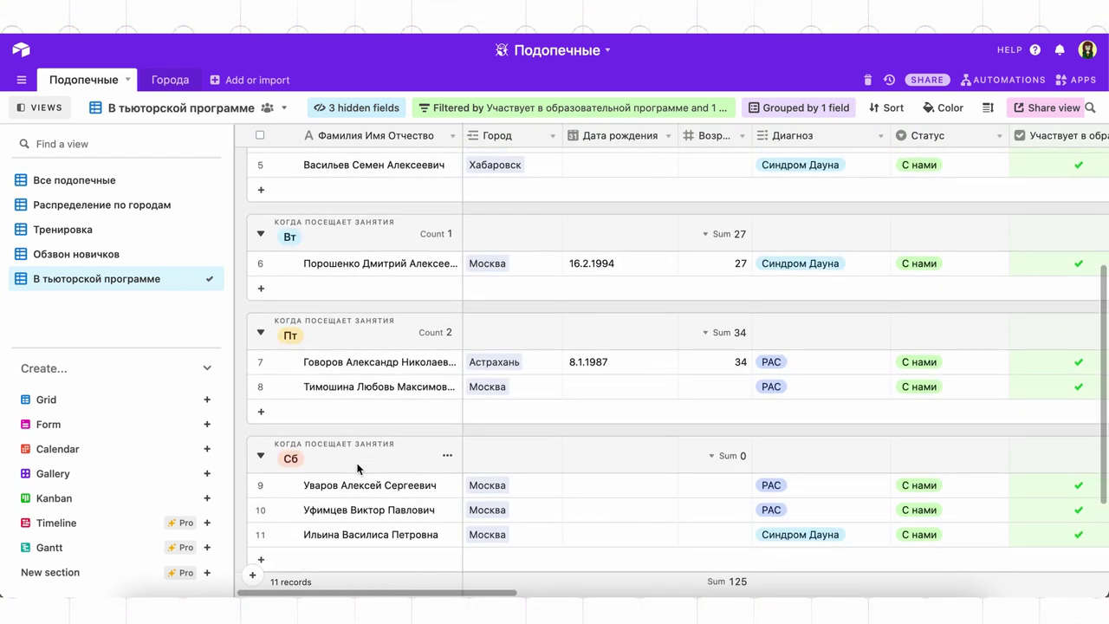
scroll(357, 469, up, 3)
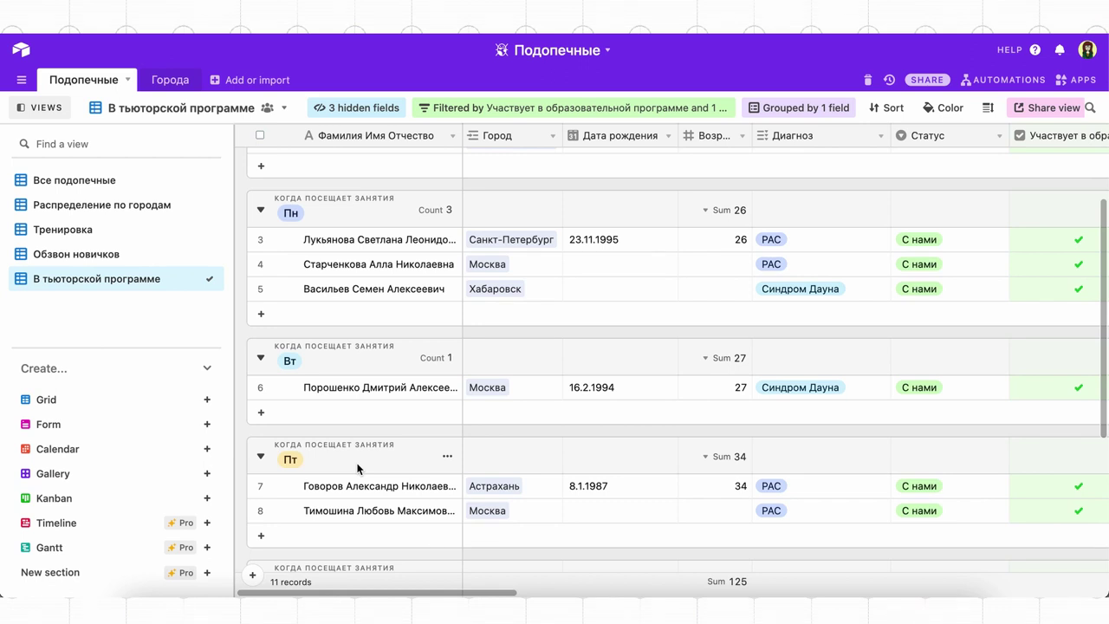
In the Обзвон новичков view, manually move the second record down to third place.
click(174, 259)
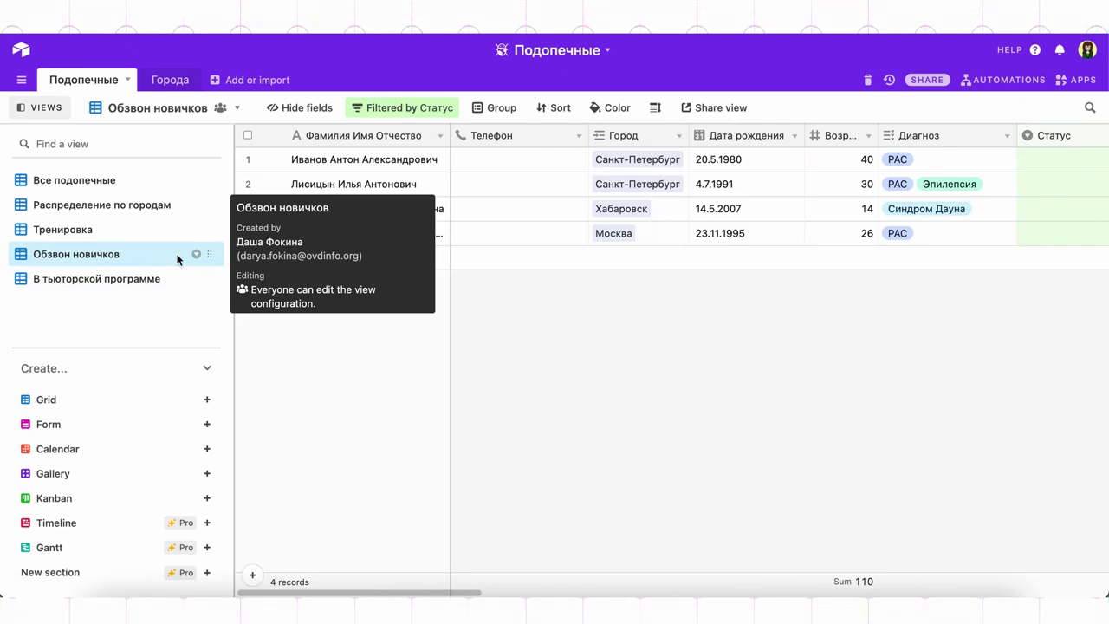
click(241, 215)
drag(240, 215, 240, 226)
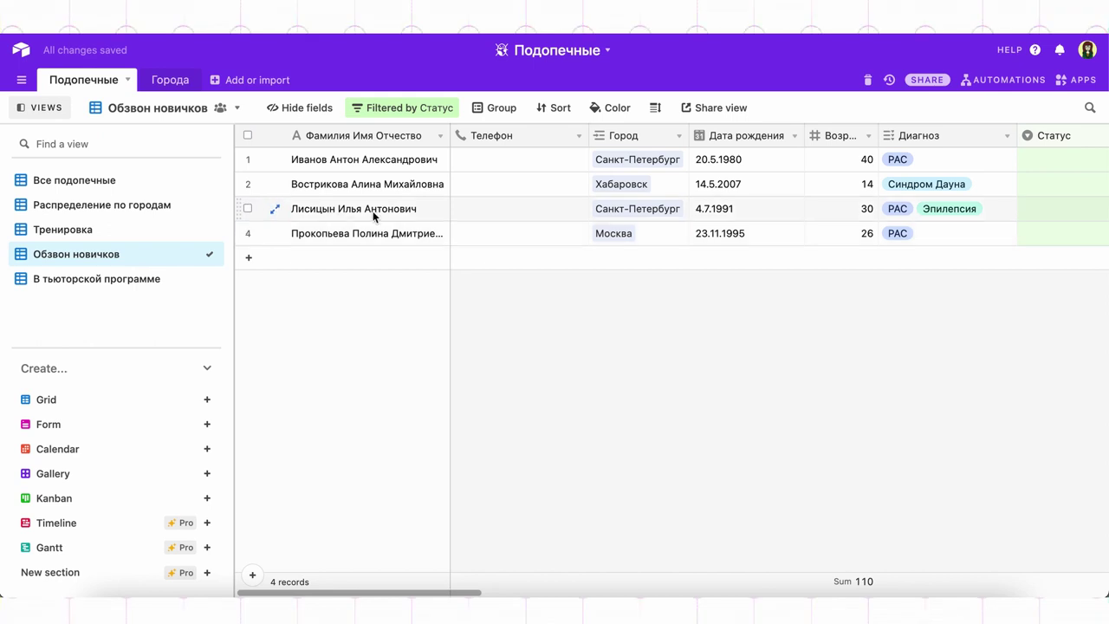
Sort the Обзвон новичков view by Время создания in ascending order (1 → 9) with Keep sorted left on.
scroll(433, 212, right, 5)
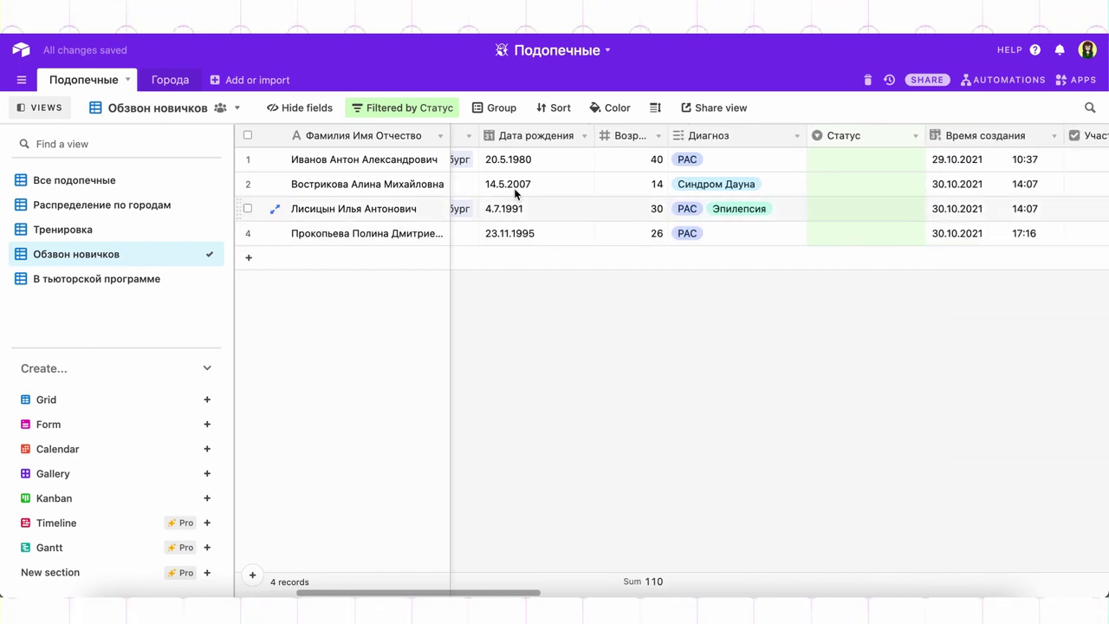
right_click(972, 139)
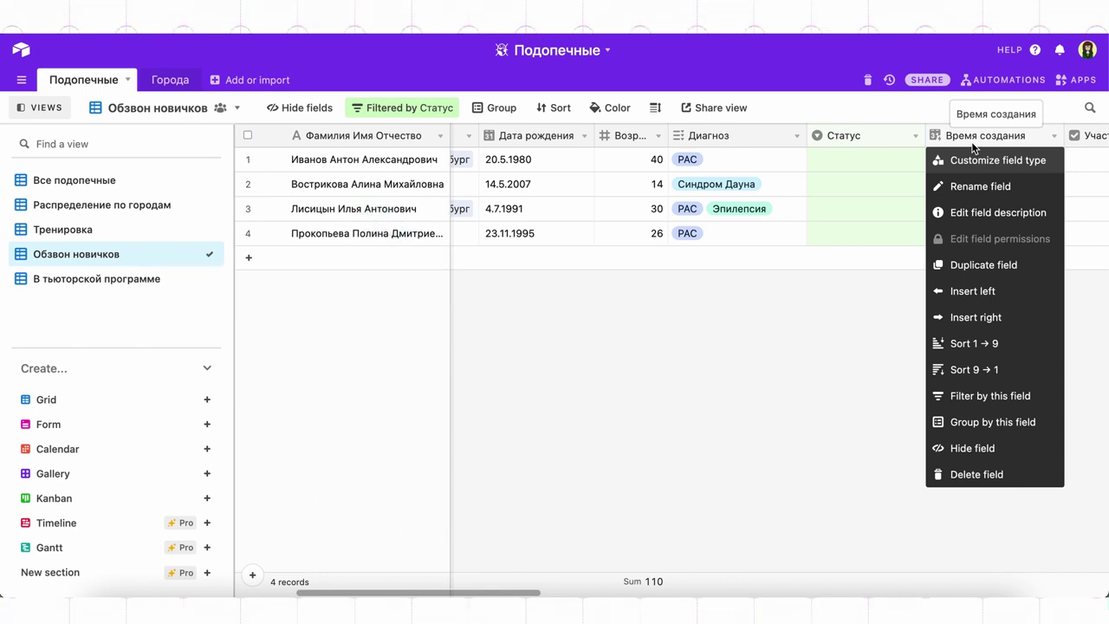
click(974, 370)
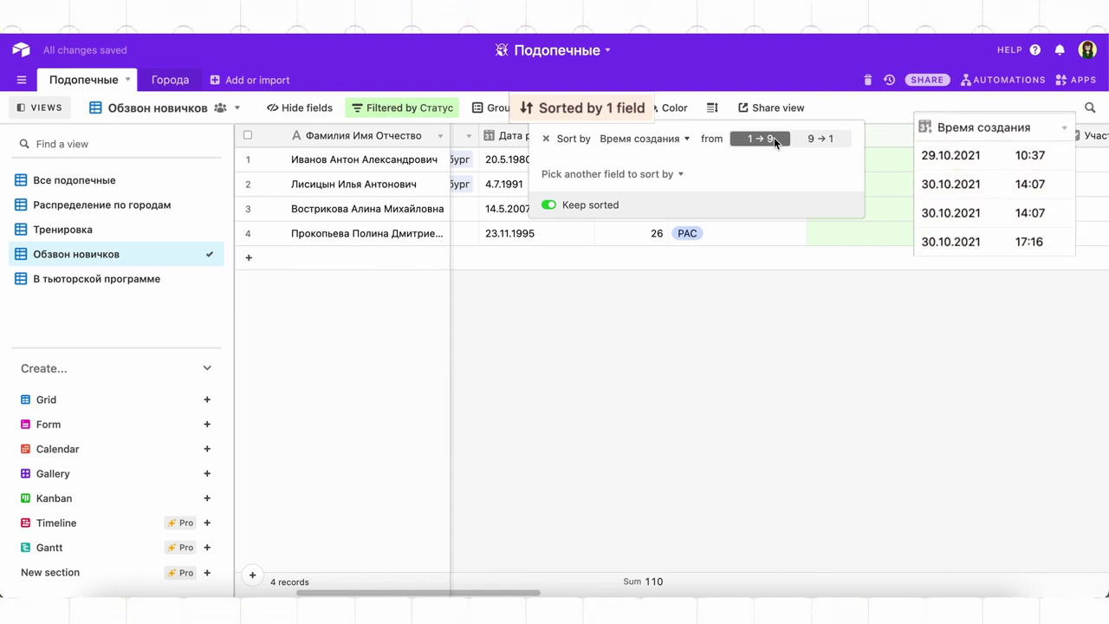
click(617, 175)
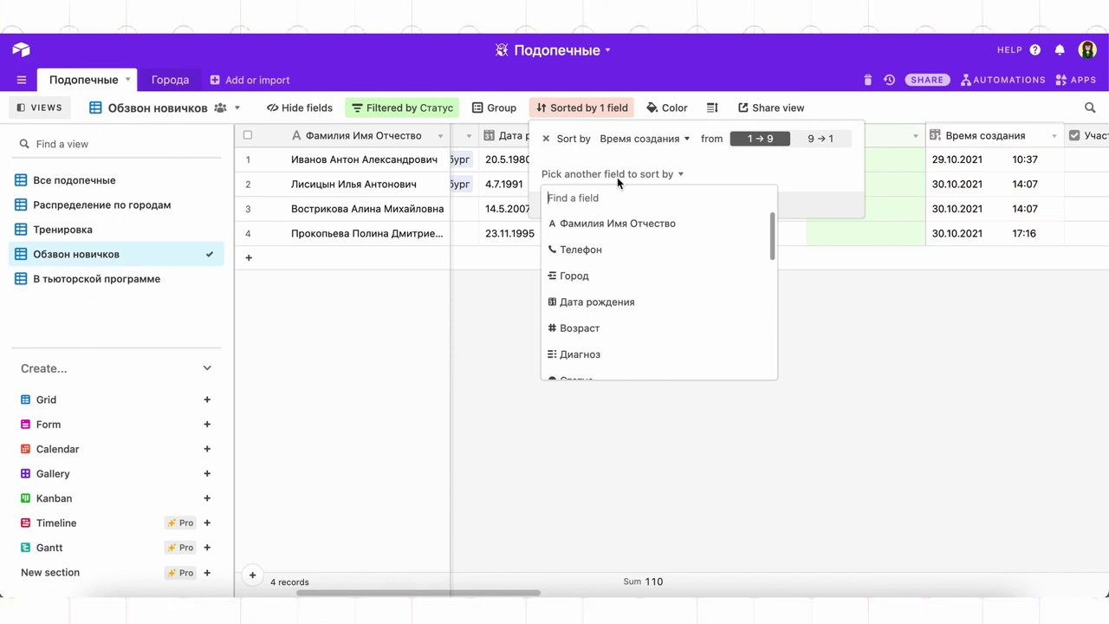
click(617, 177)
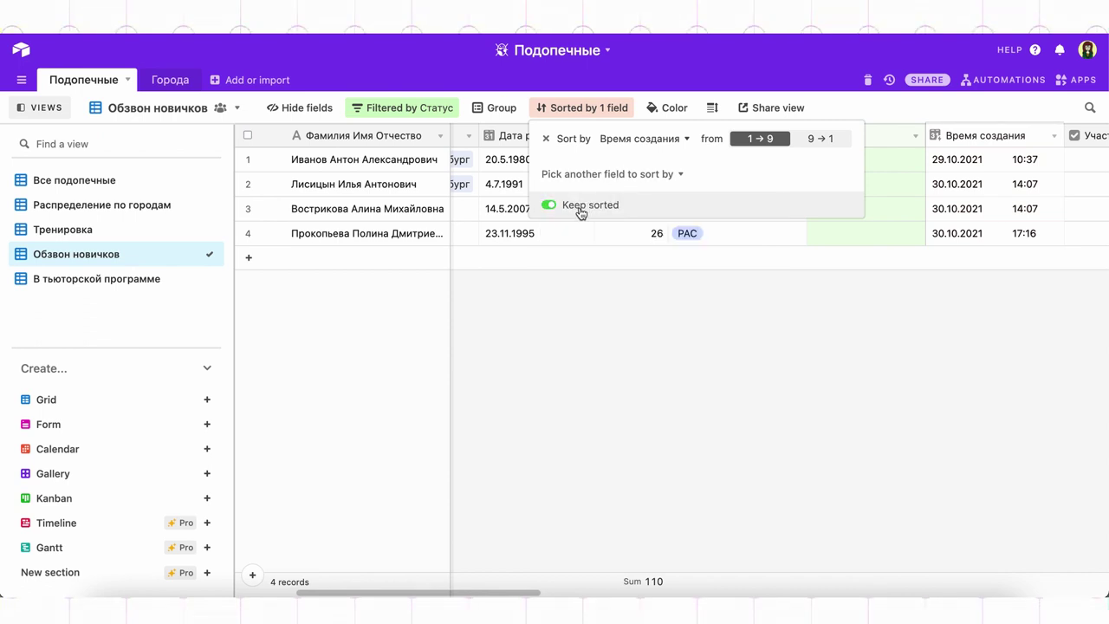
click(539, 291)
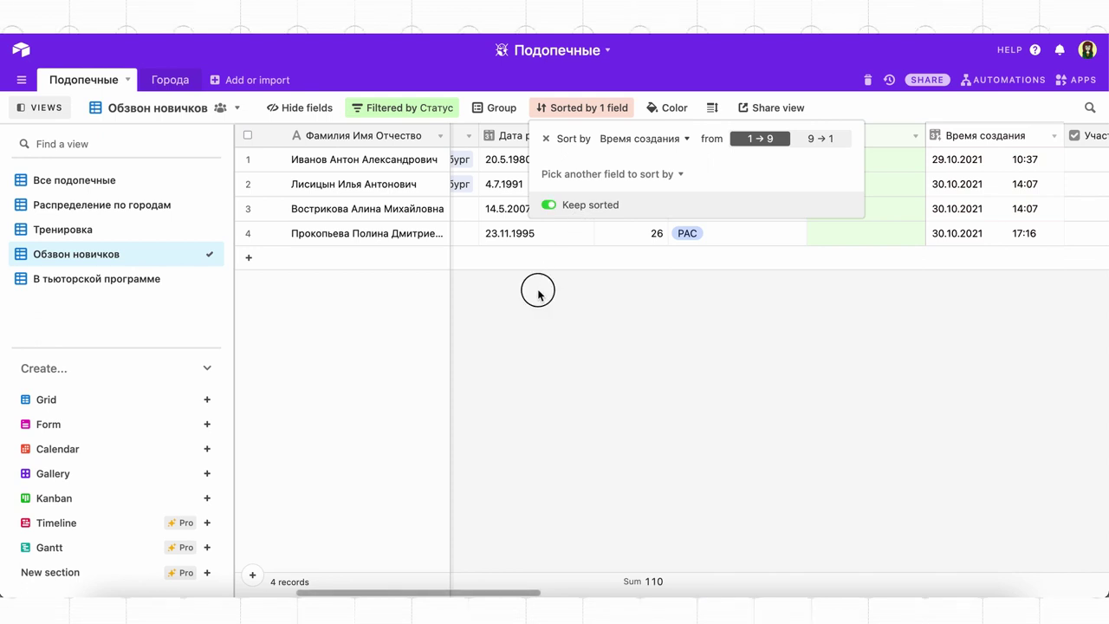
Sort the Все подопечные view by Город from A → Z with automatic sorting on.
click(174, 185)
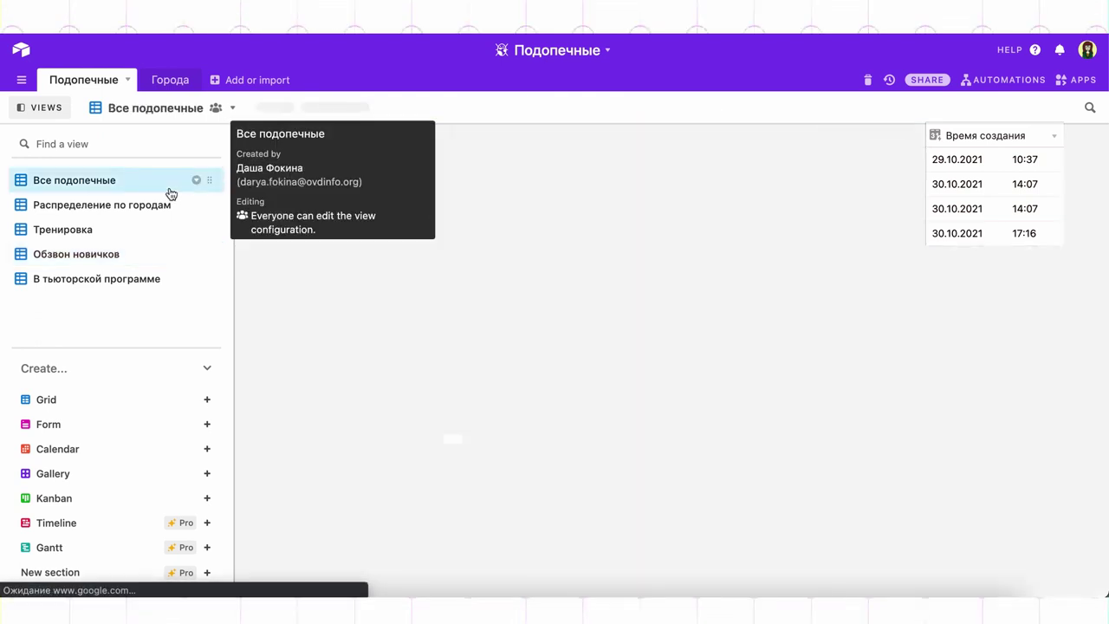
click(488, 110)
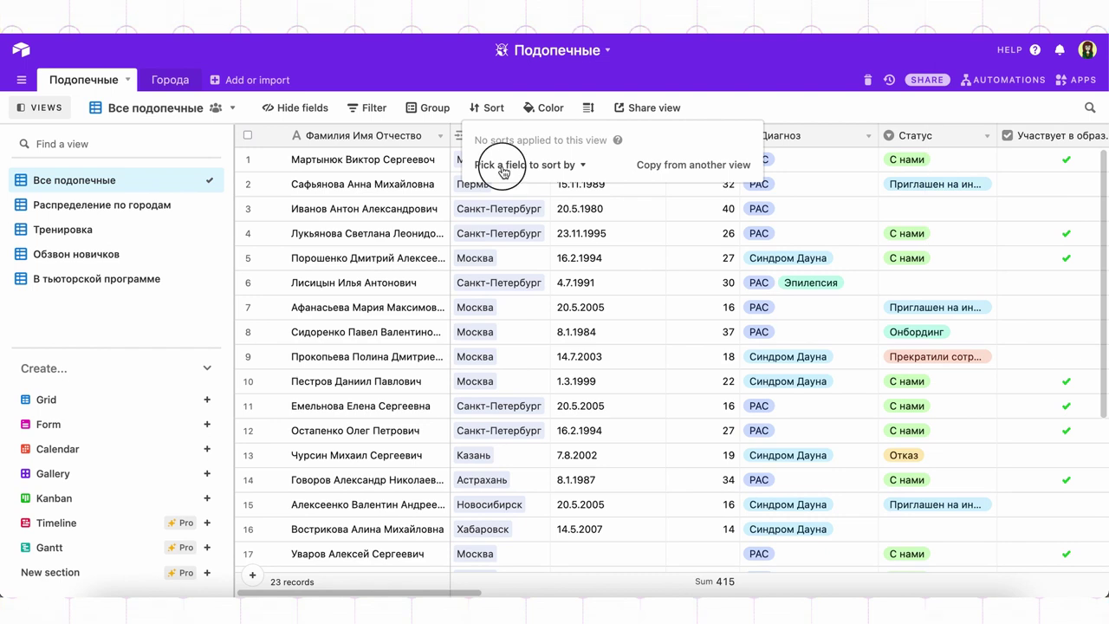
click(509, 164)
click(512, 243)
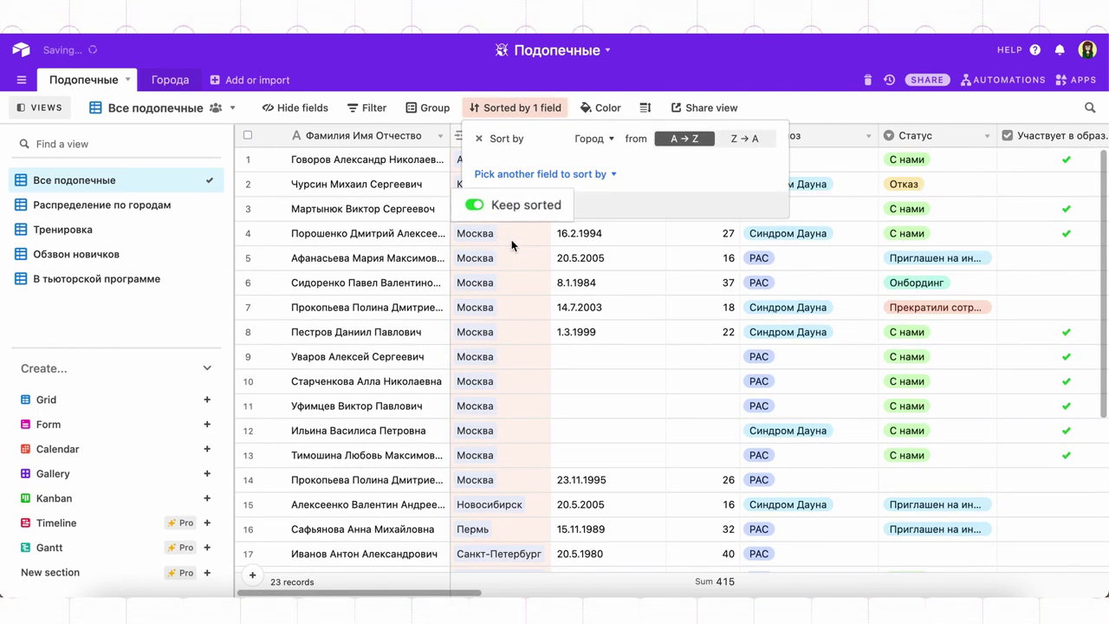
click(780, 106)
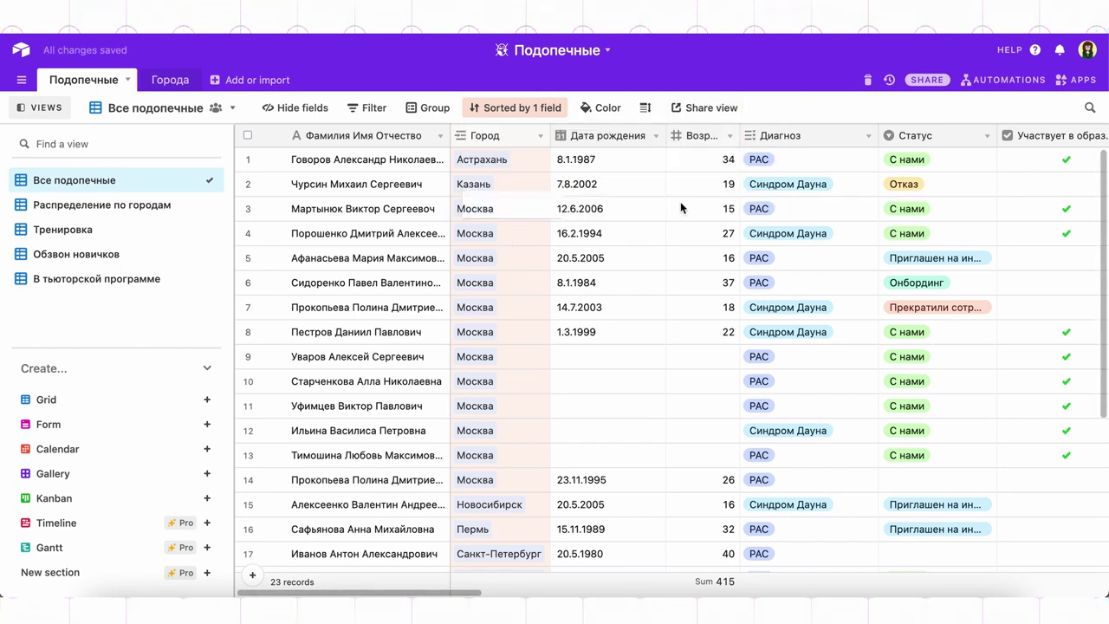
Copy the city Санкт-Петербург from record 17 into the Город cell of record 12 and check where that record is sorted.
click(527, 554)
key(ctrl+c)
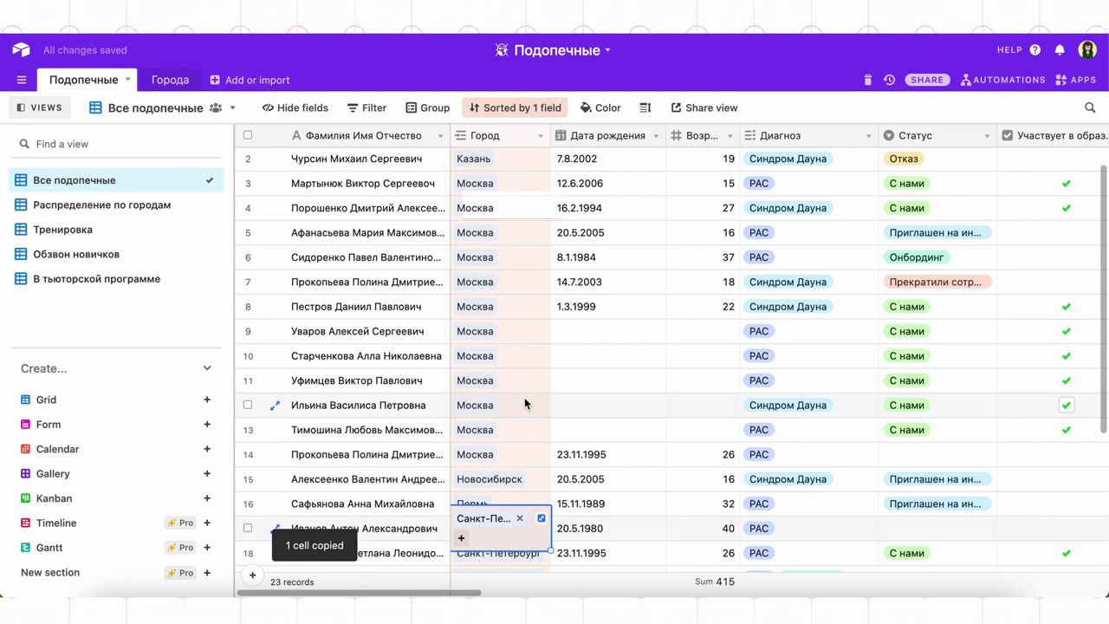
click(524, 403)
key(ctrl+v)
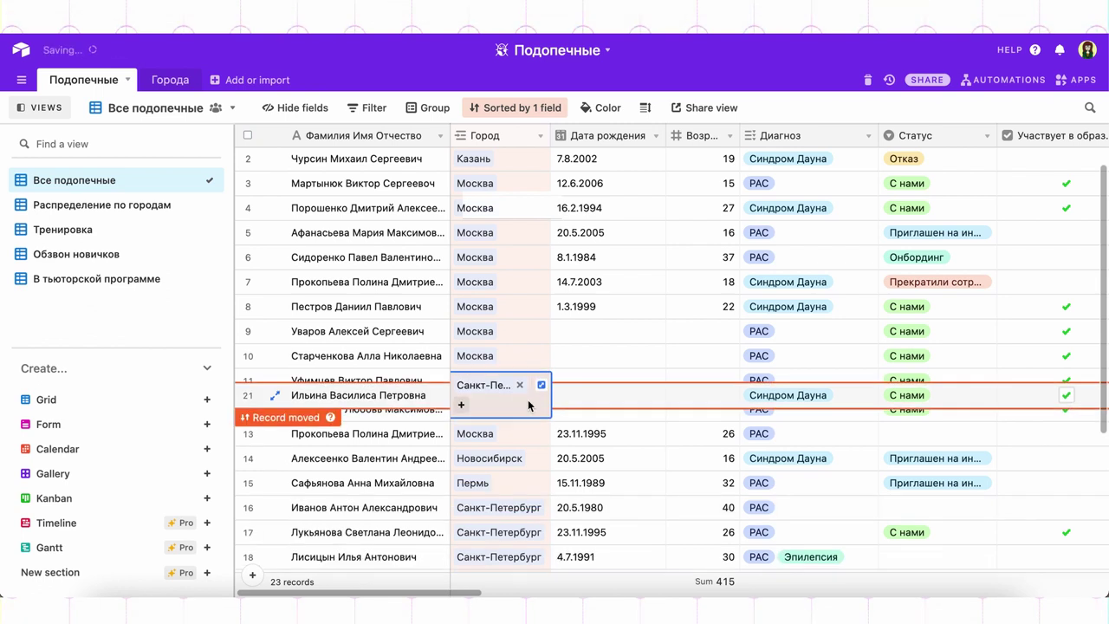
click(588, 430)
scroll(504, 511, down, 5)
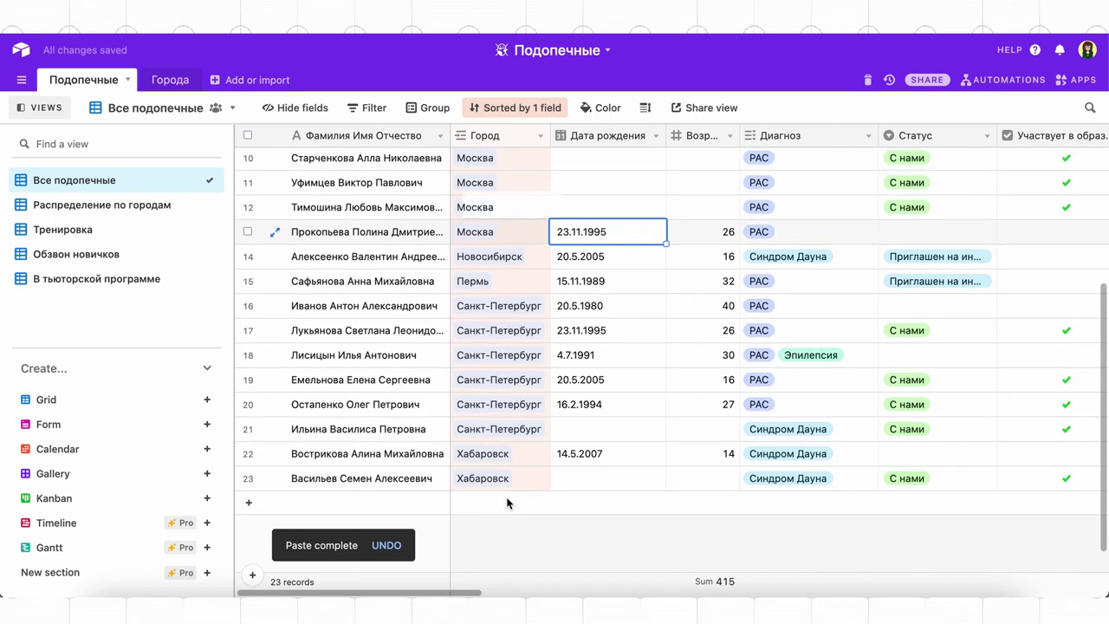
Turn off the Keep sorted option for the Город sort in the Все подопечные view.
click(537, 111)
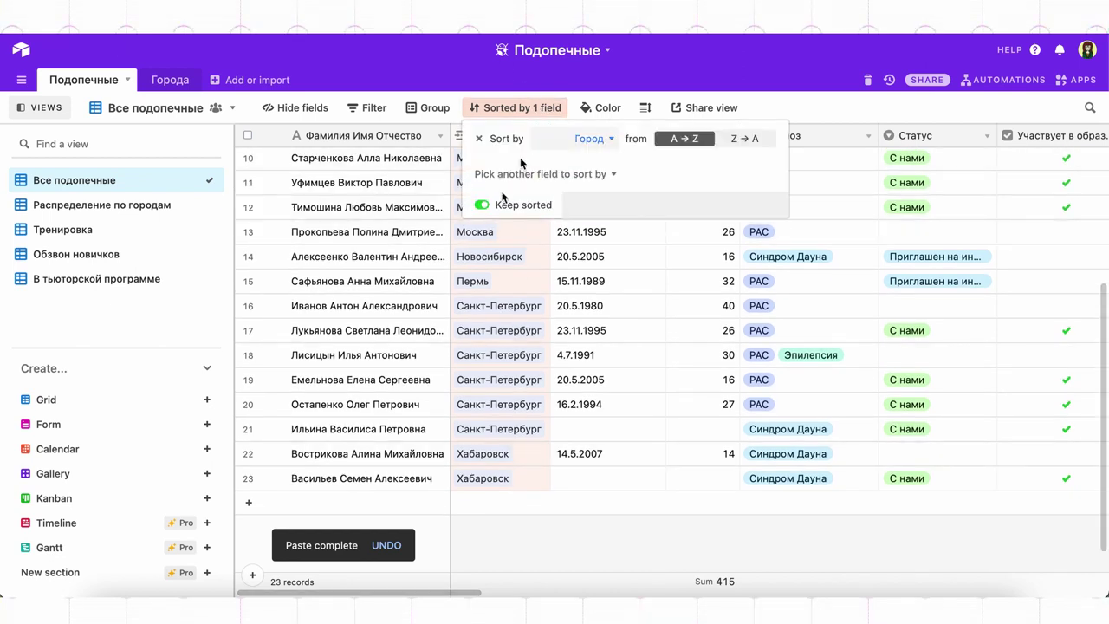
click(482, 205)
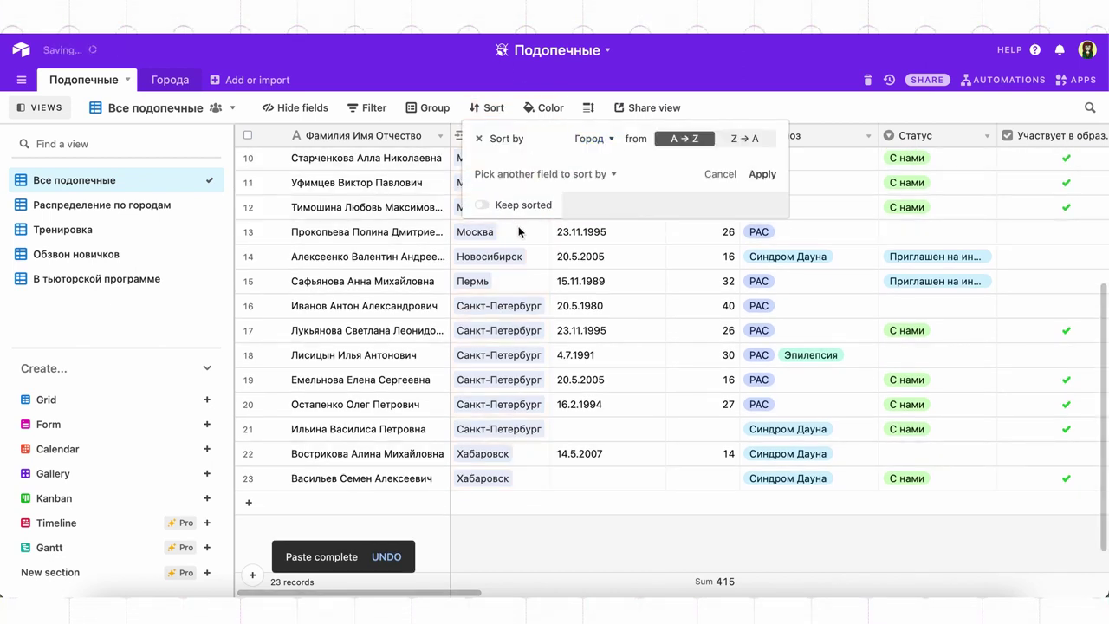
click(520, 227)
Copy the city Москва from record 13 into the Город cell of record 16.
click(521, 232)
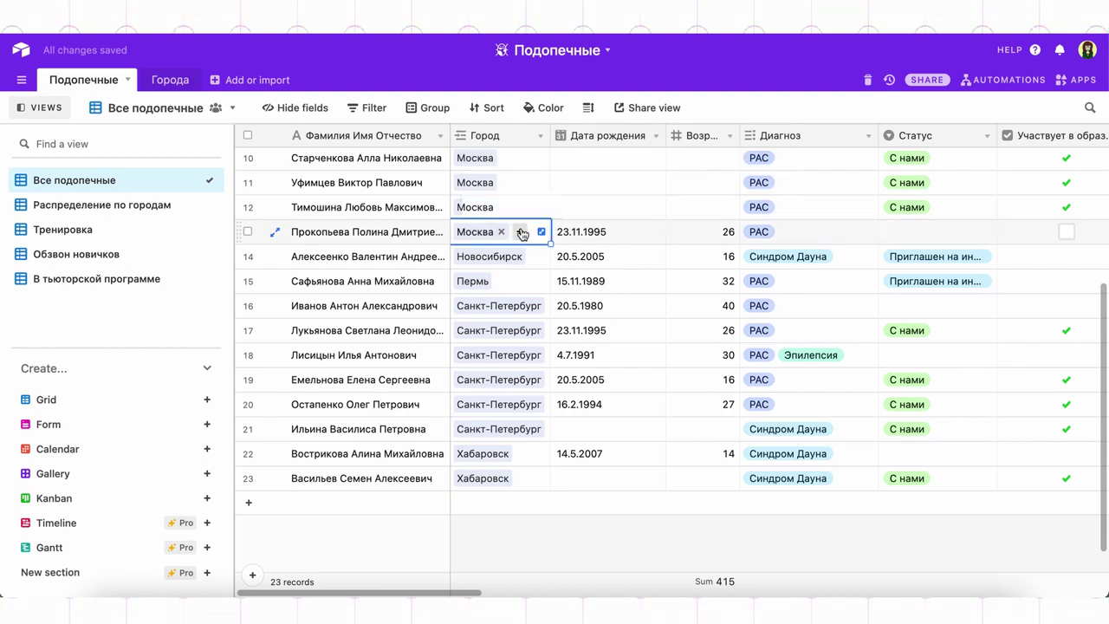
key(ctrl+c)
click(521, 316)
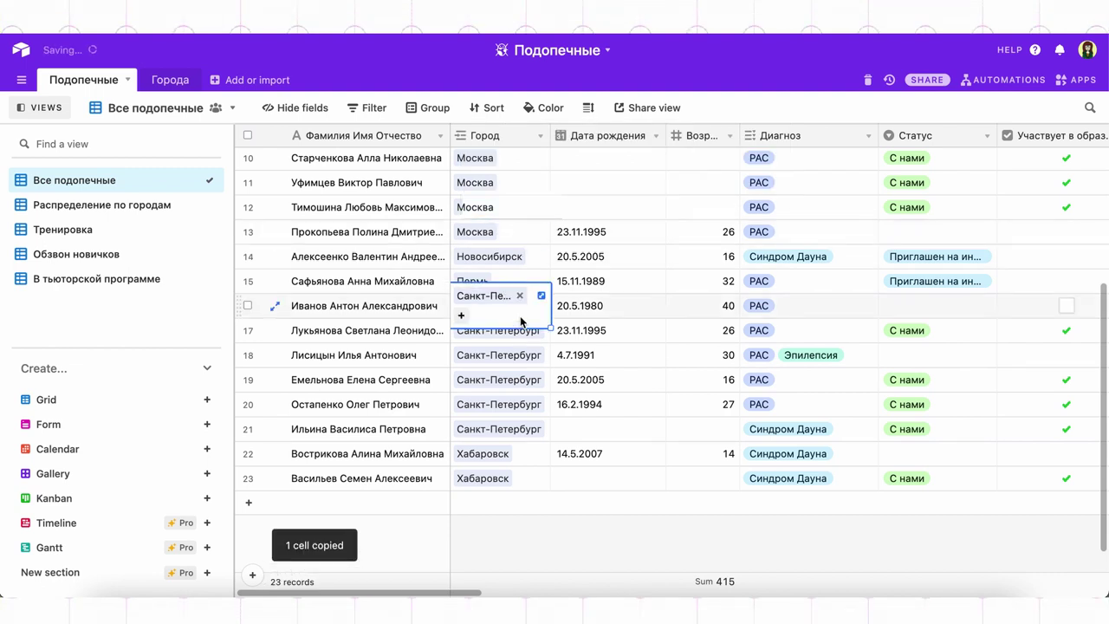
key(ctrl+v)
click(527, 338)
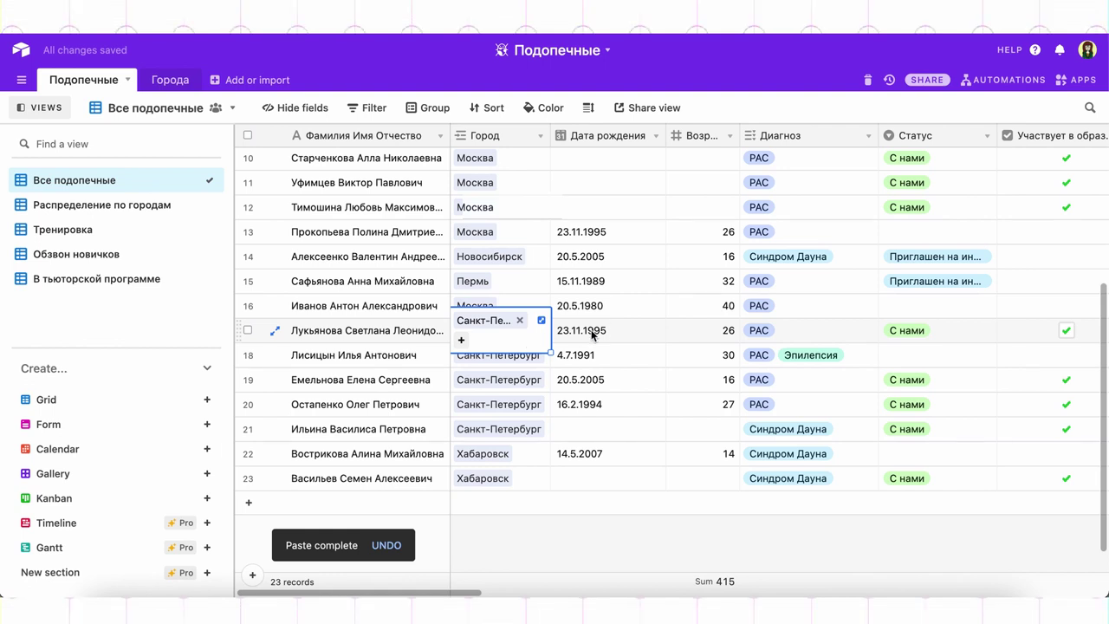
click(586, 332)
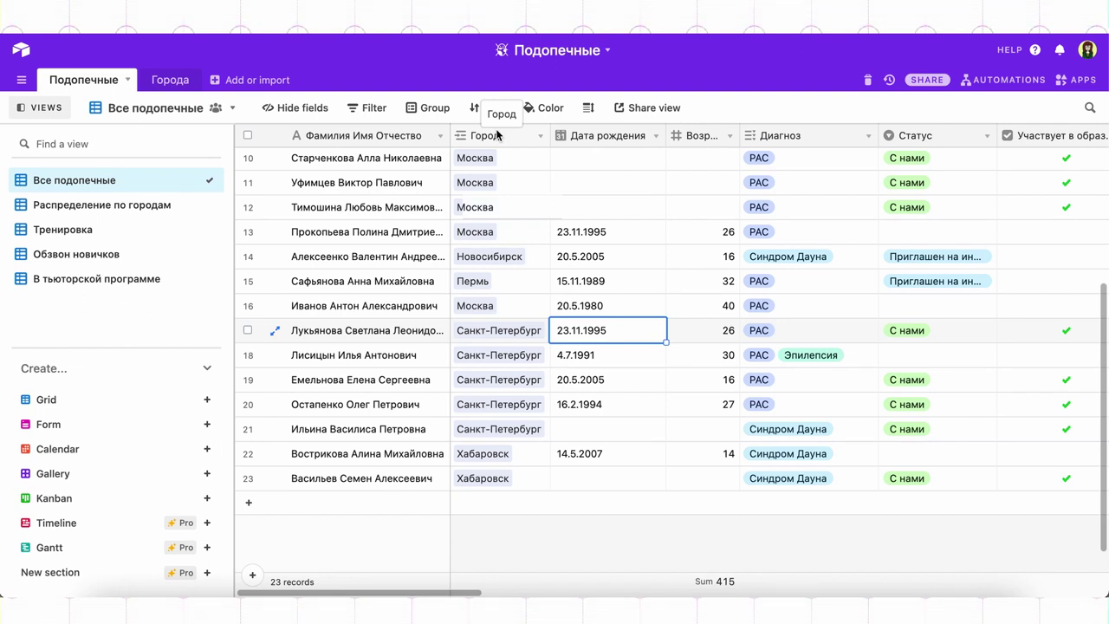
In the Обзвон новичков view, hide all fields, show them all again and finally hide them all once more.
click(108, 268)
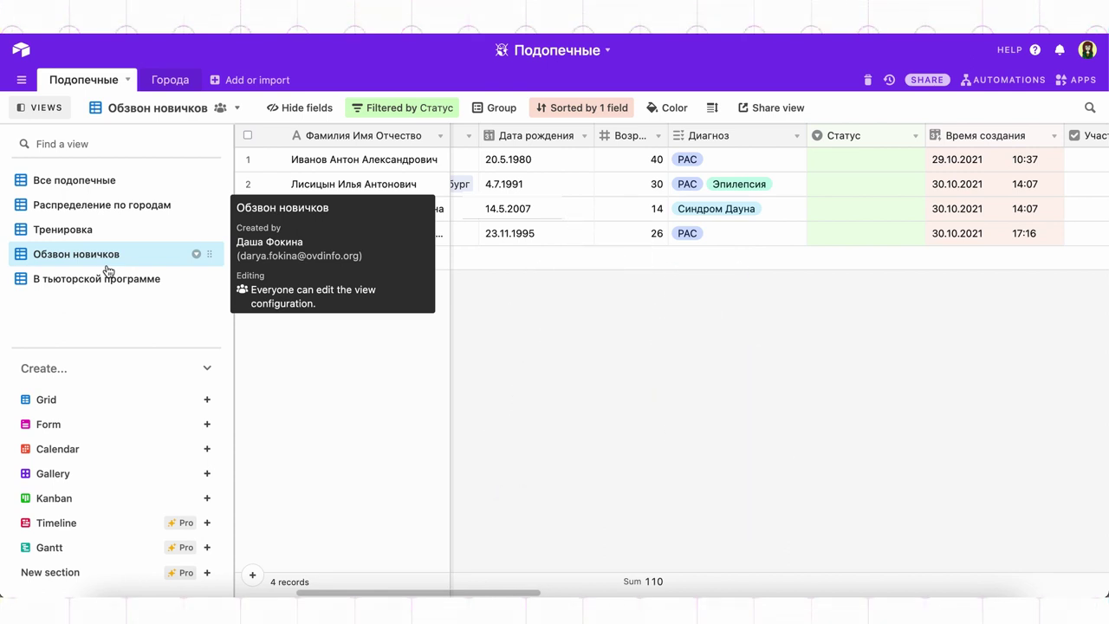
click(299, 107)
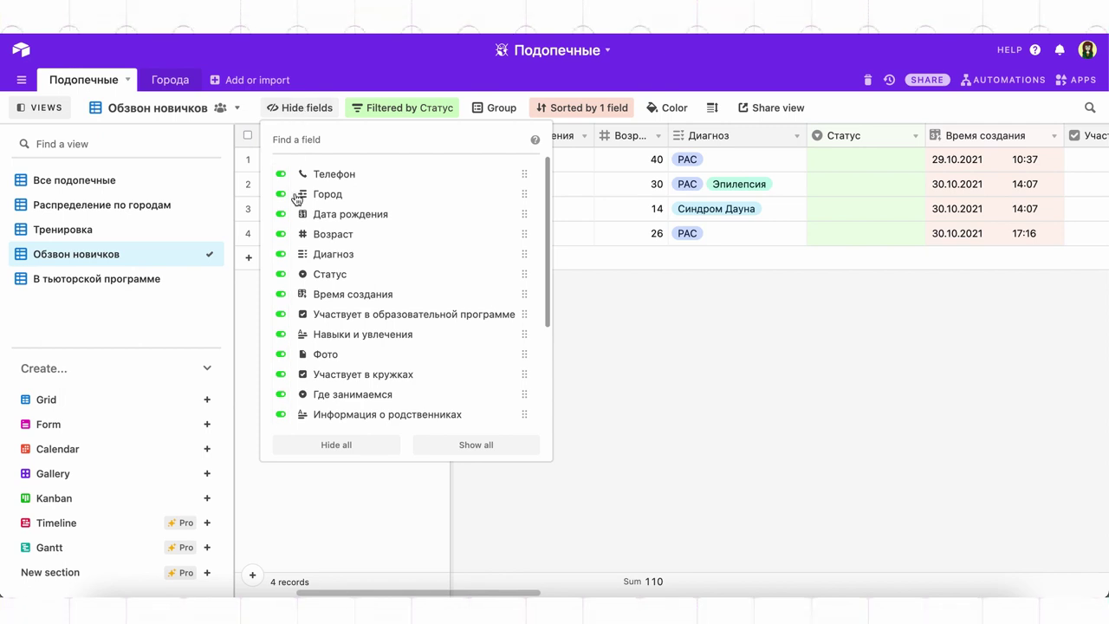
click(300, 445)
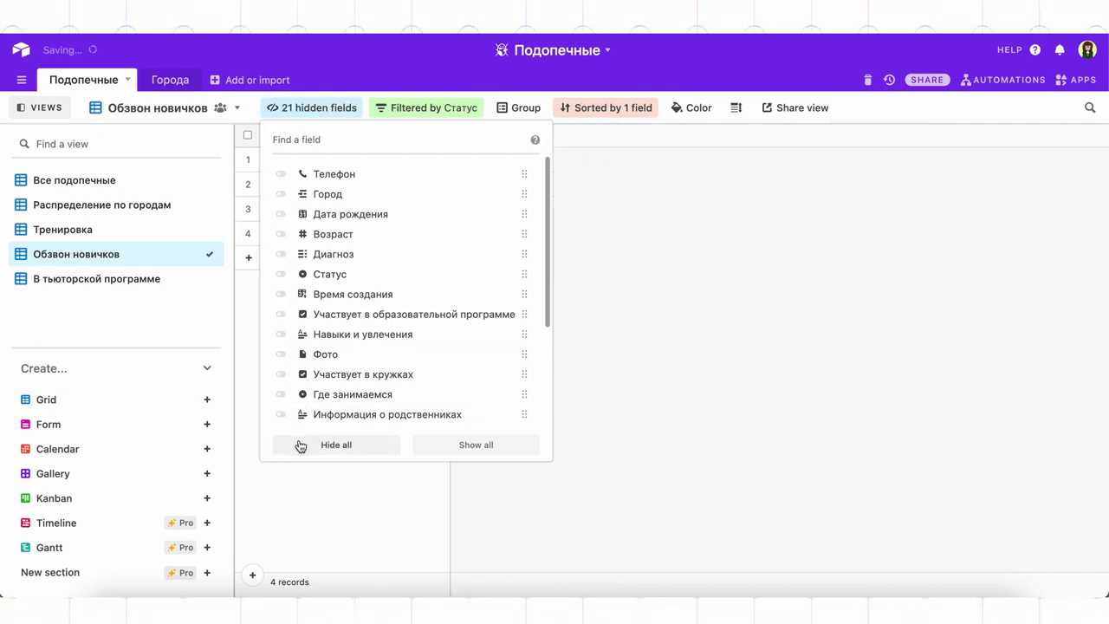
click(488, 445)
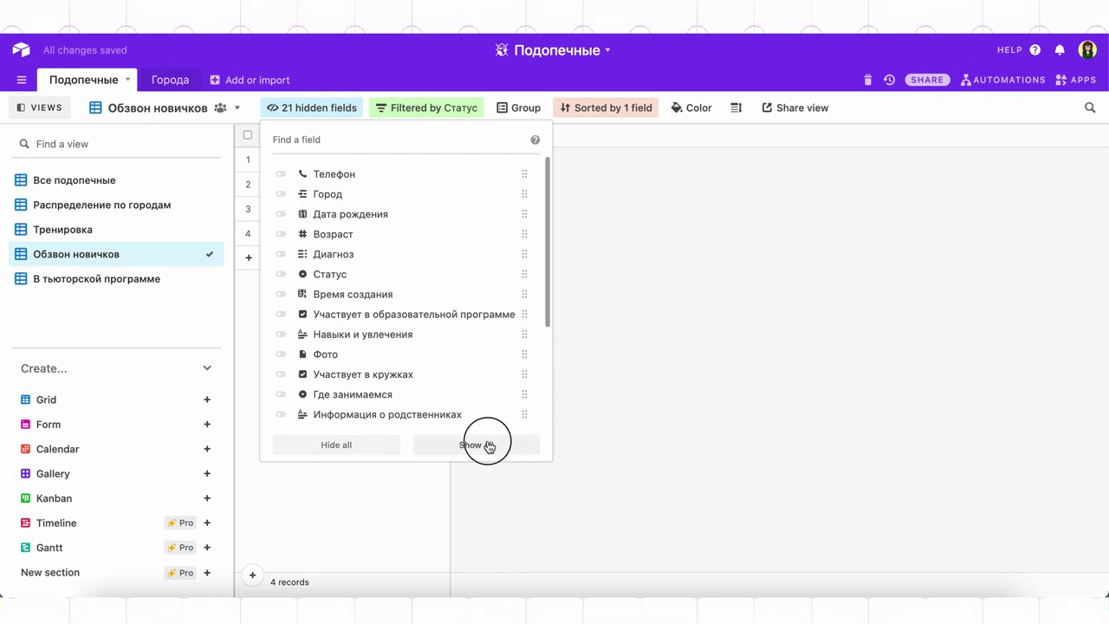
click(350, 445)
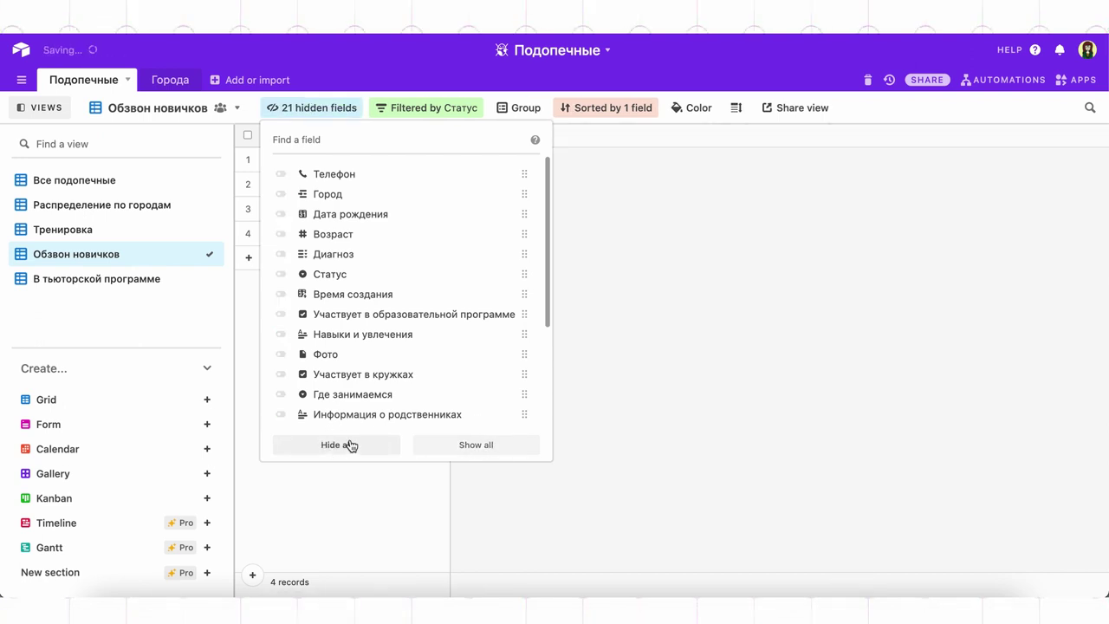
click(630, 281)
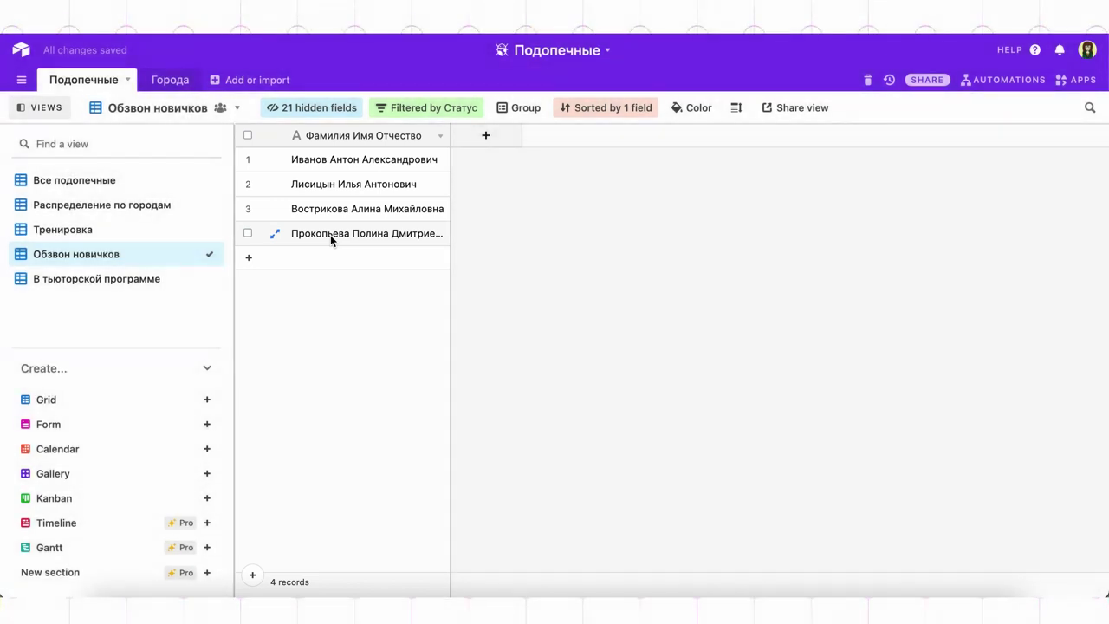
Show the Телефон, Информация о родственниках and Статус fields in the Обзвон новичков view.
click(343, 111)
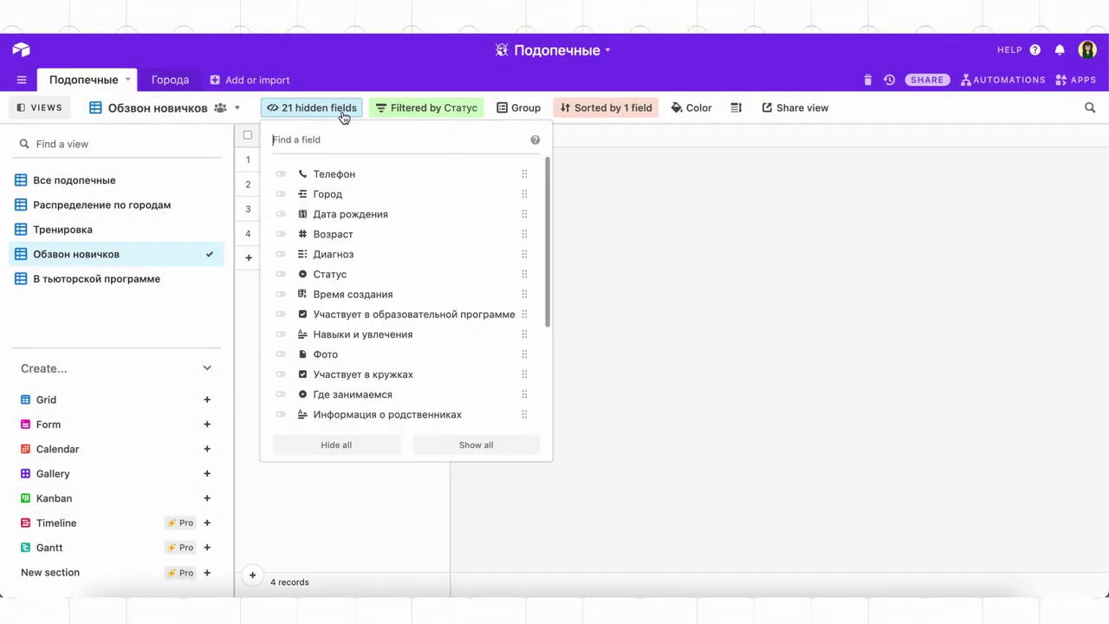
click(343, 173)
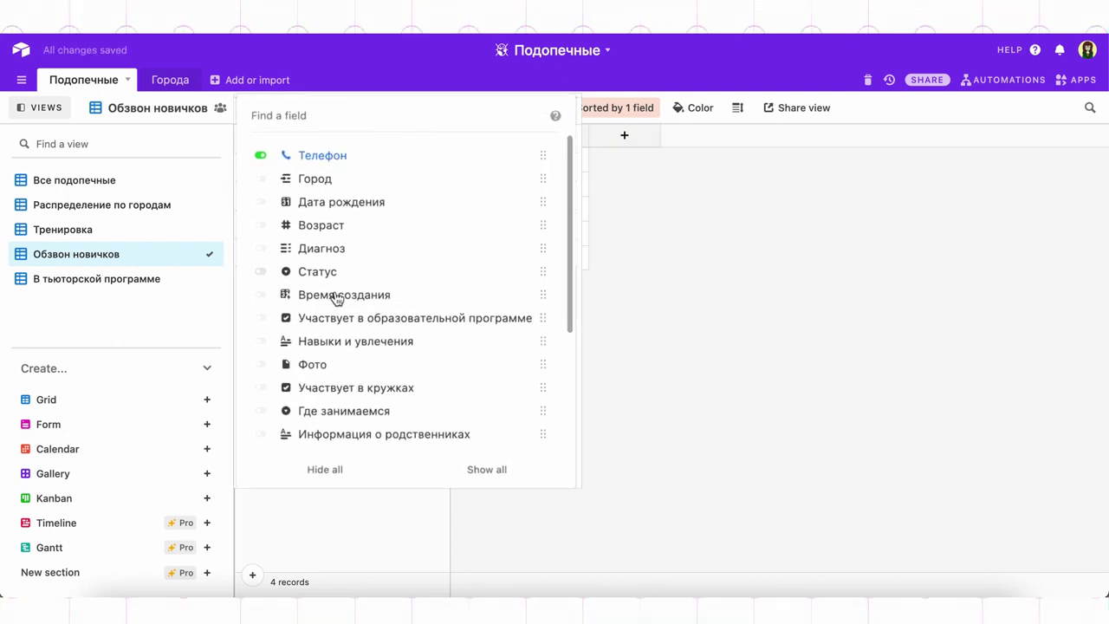
click(330, 434)
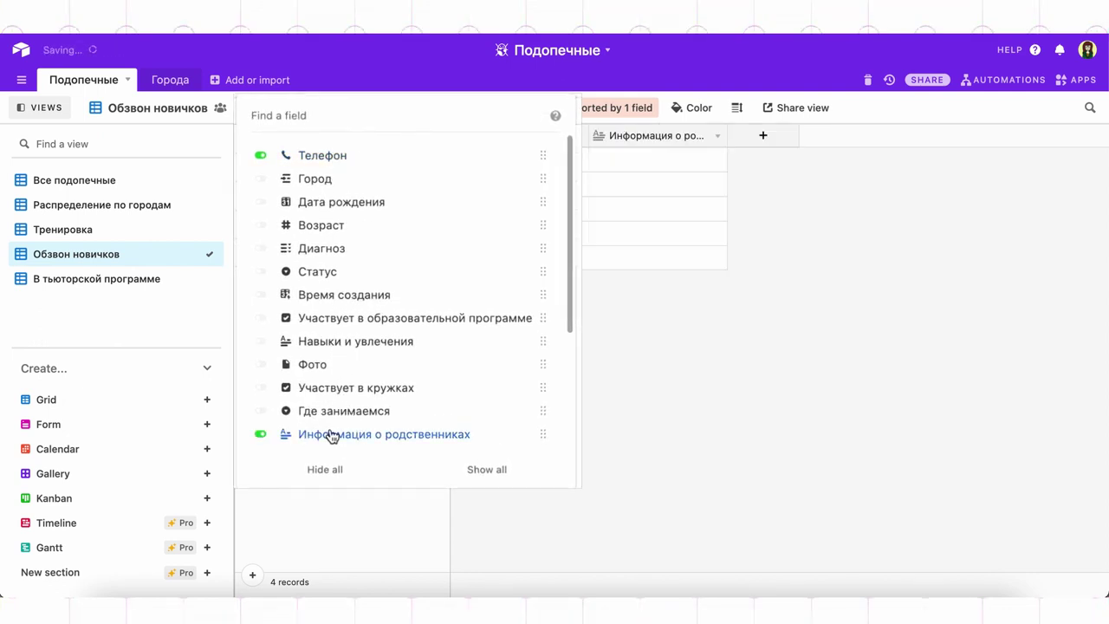
click(368, 276)
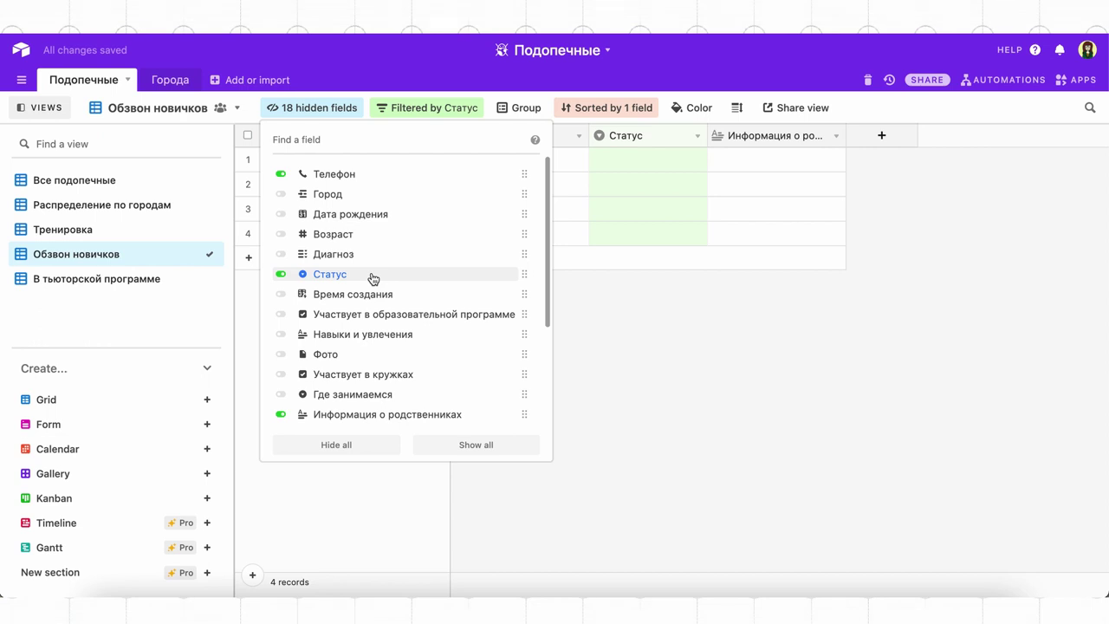
Also show the Дата и время интервью and Комментарий fields in the Обзвон новичков view and close the field list.
scroll(362, 342, down, 5)
scroll(363, 344, down, 1)
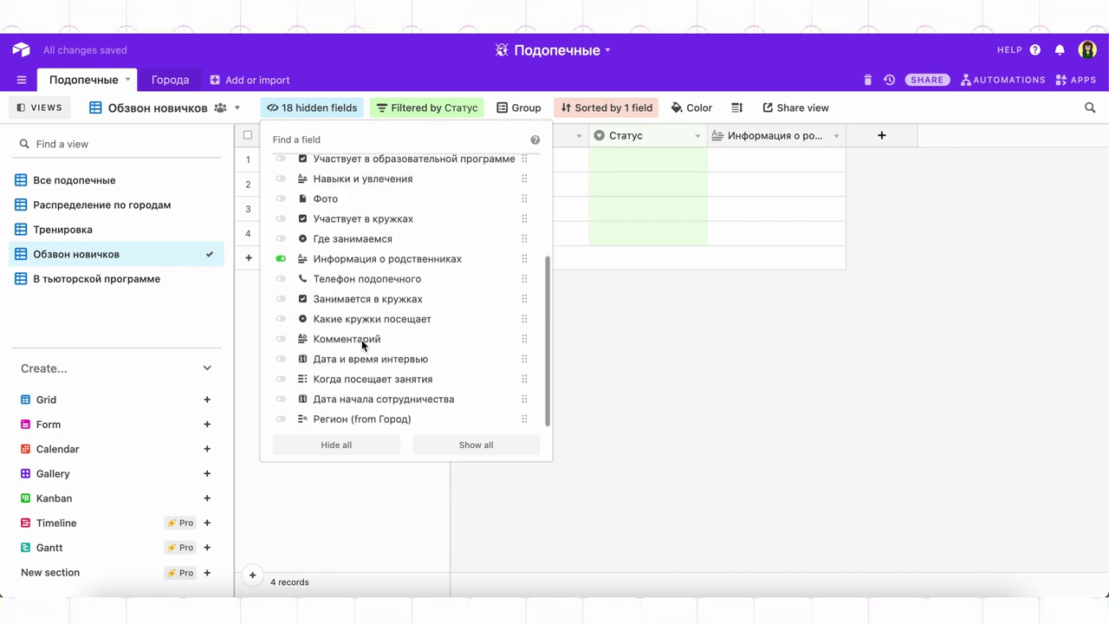
click(363, 362)
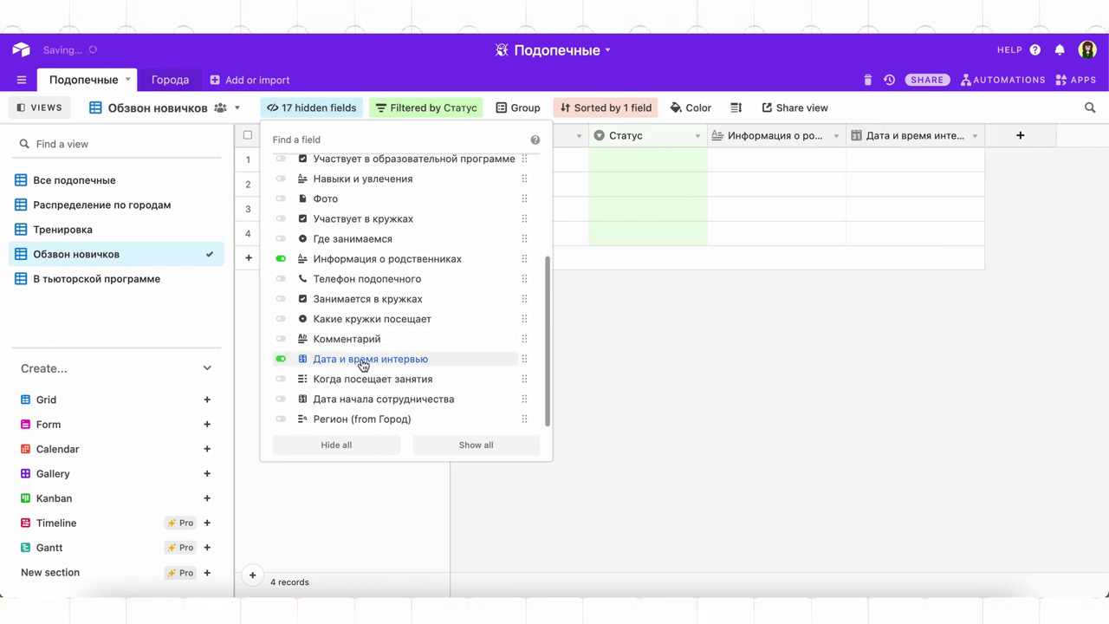
click(373, 340)
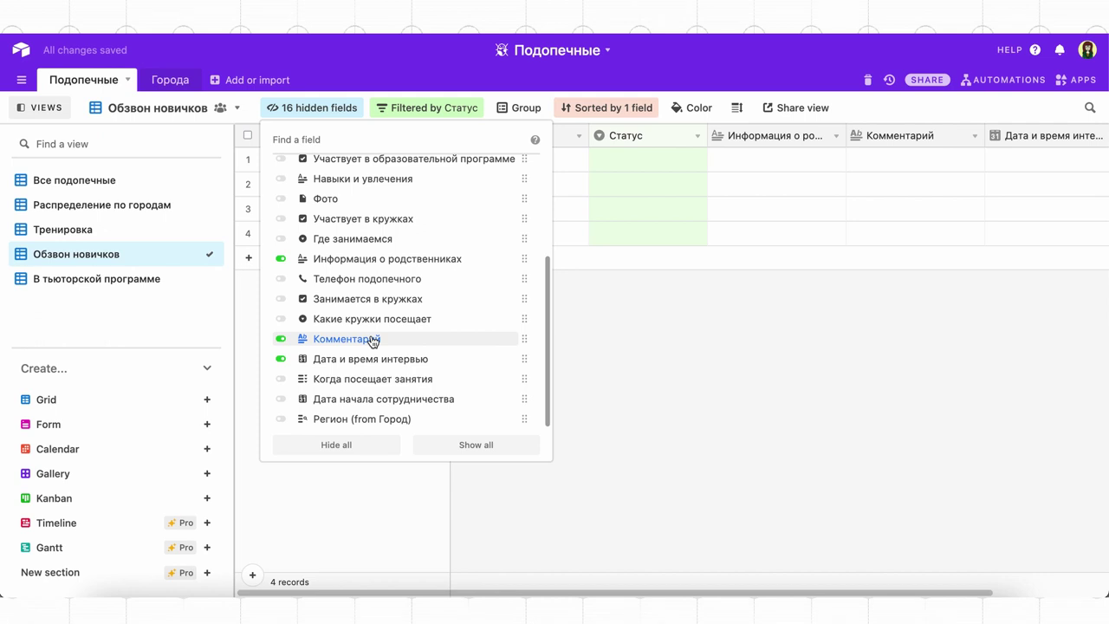
click(707, 337)
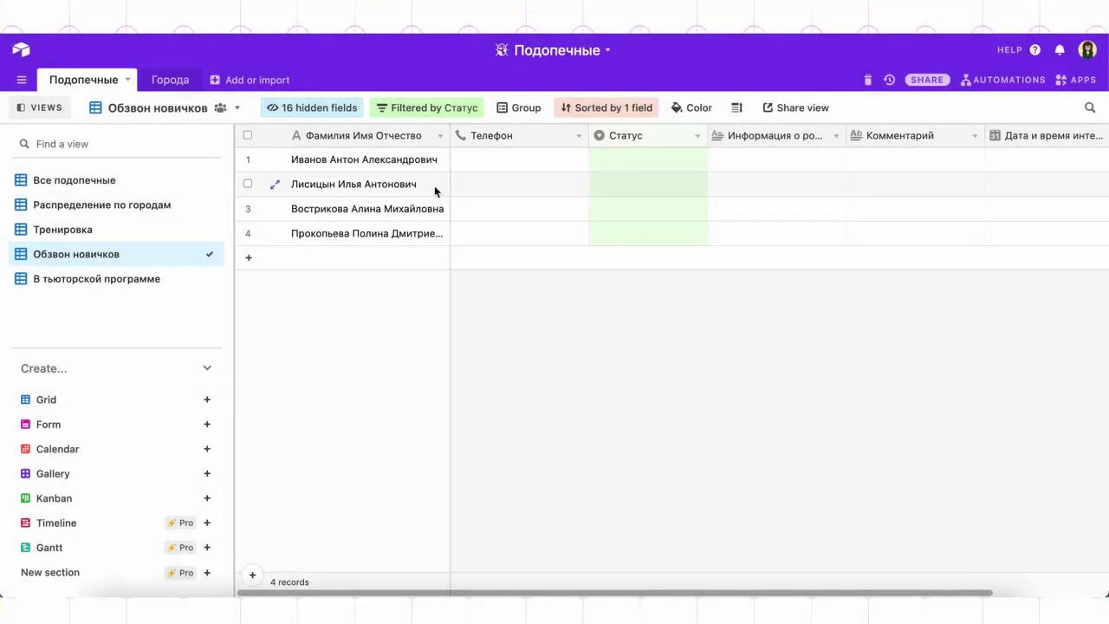
Extend the frozen columns to include Телефон and check that they stay in place when the table is scrolled sideways.
drag(451, 189, 612, 180)
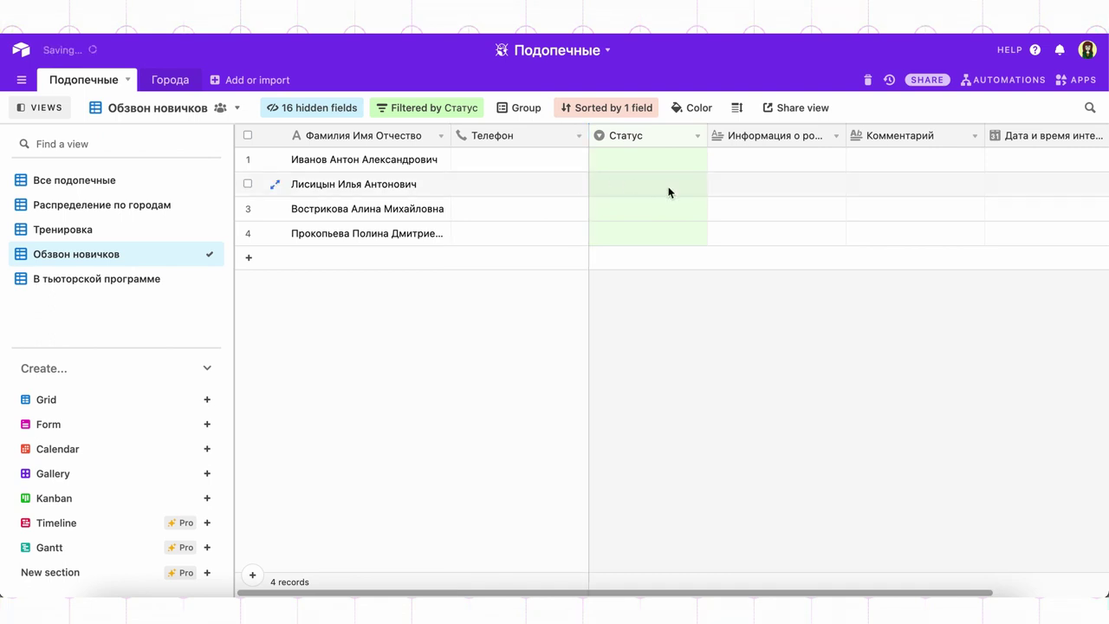
scroll(668, 191, right, 3)
scroll(669, 191, left, 3)
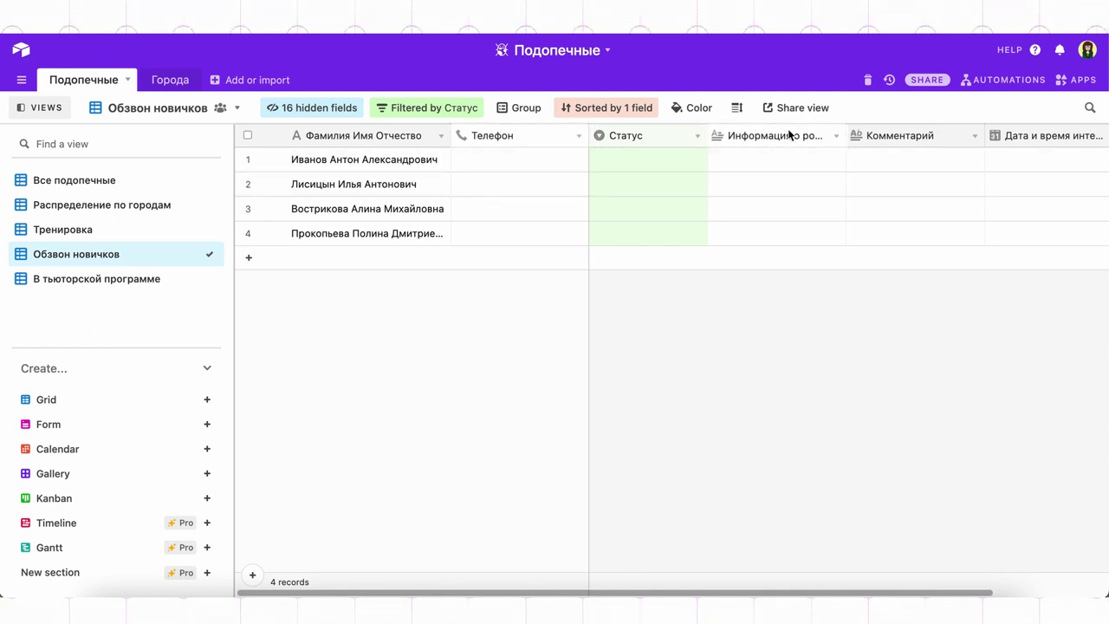
Reorder the columns after Телефон as Информация о родственниках, Дата и время интервью, Комментарий, Статус.
drag(785, 133, 596, 143)
drag(1048, 141, 797, 124)
drag(1016, 142, 877, 151)
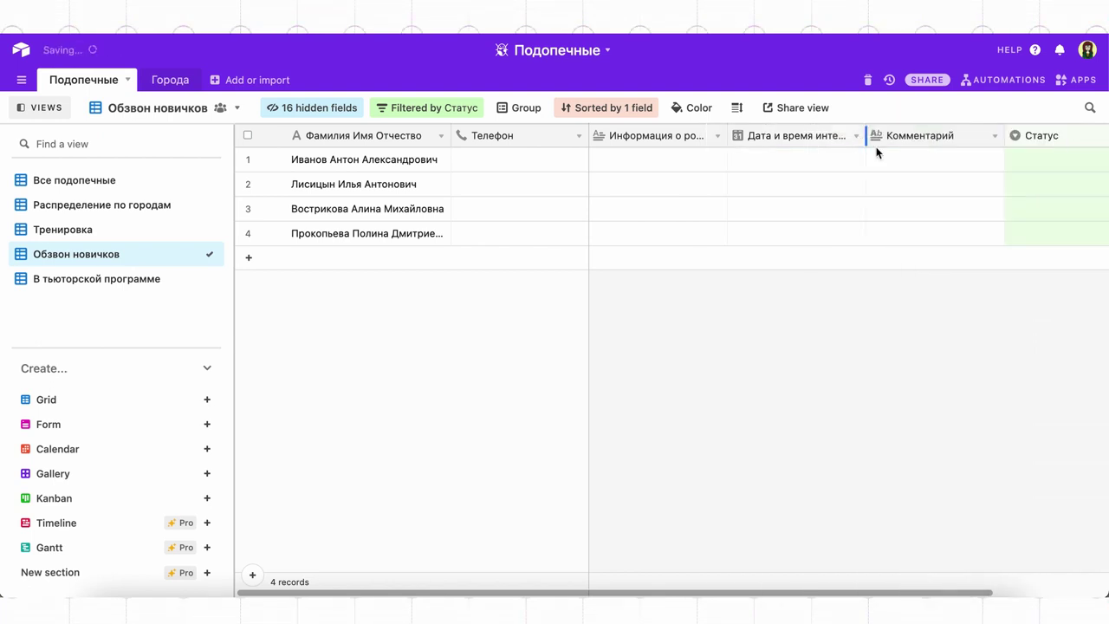